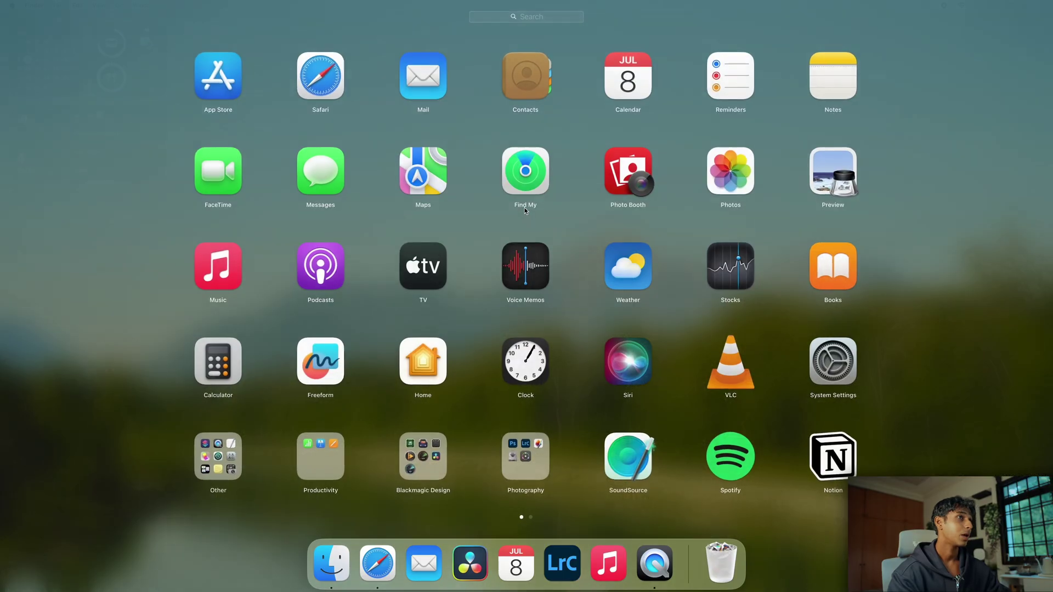
Launch Adobe DNG Converter and choose SG Airshow 2024 as the source folder.
{"action": "scroll", "coordinate": [524, 207], "scroll_direction": "right", "scroll_amount": 5}
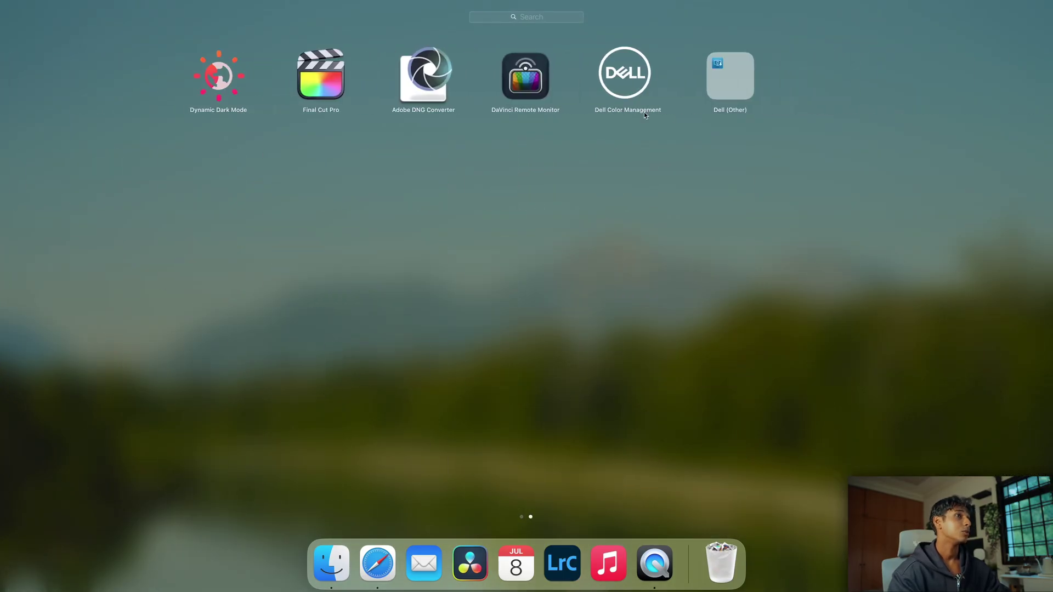
{"action": "left_click", "coordinate": [424, 77]}
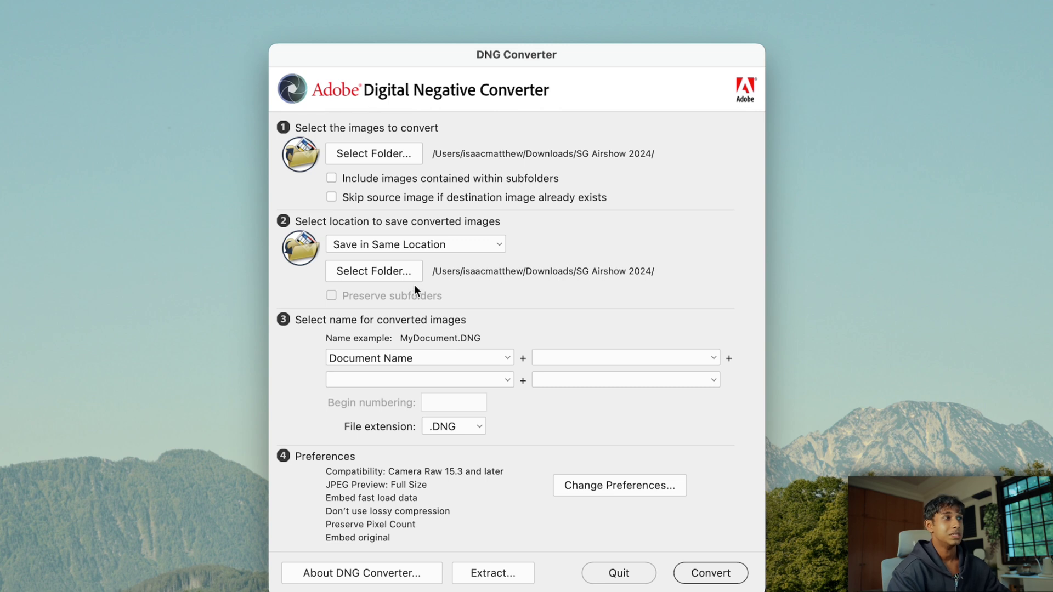
{"action": "left_click", "coordinate": [391, 154]}
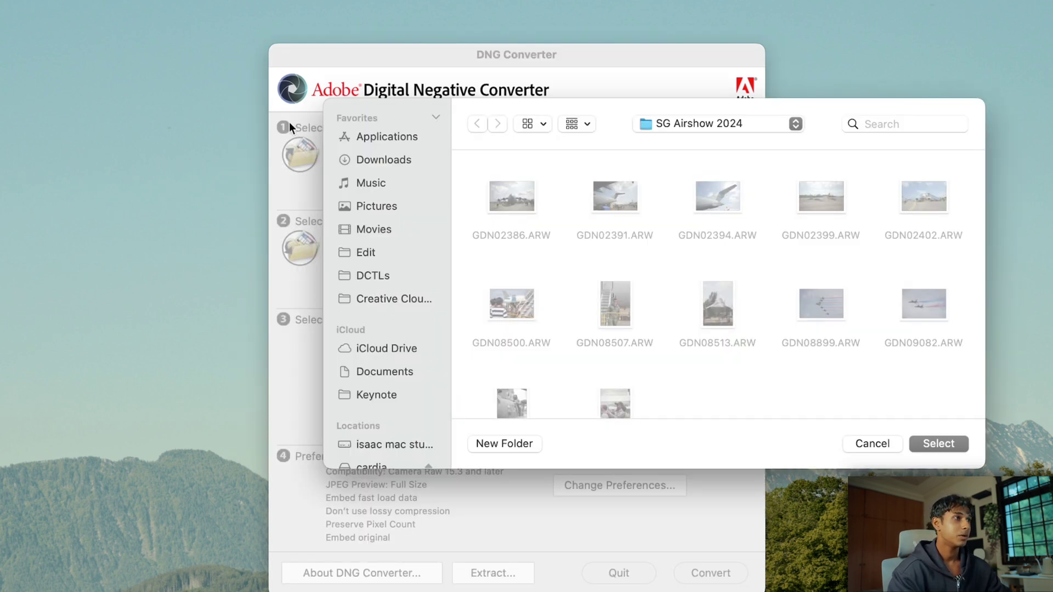
{"action": "left_click", "coordinate": [935, 444]}
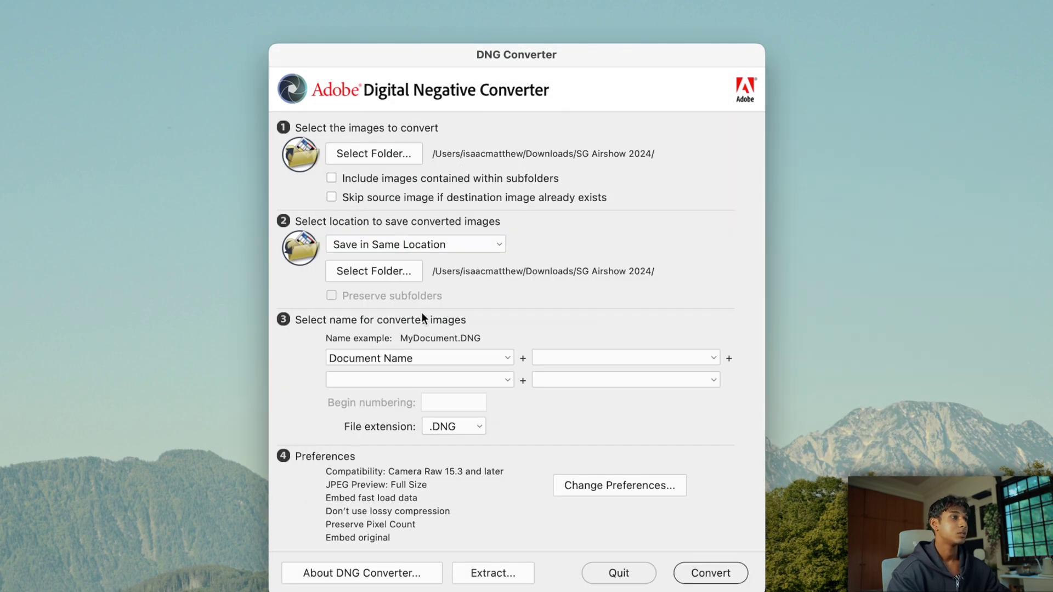
Keep the current preferences and convert the 12 ARW photos to DNG.
{"action": "left_click", "coordinate": [619, 485]}
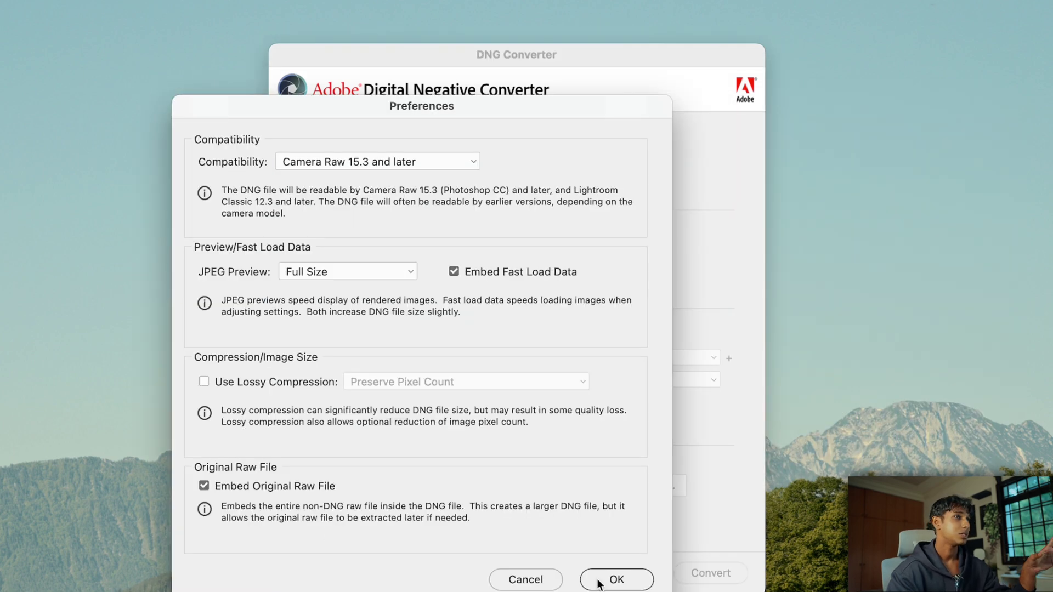
{"action": "left_click", "coordinate": [598, 582]}
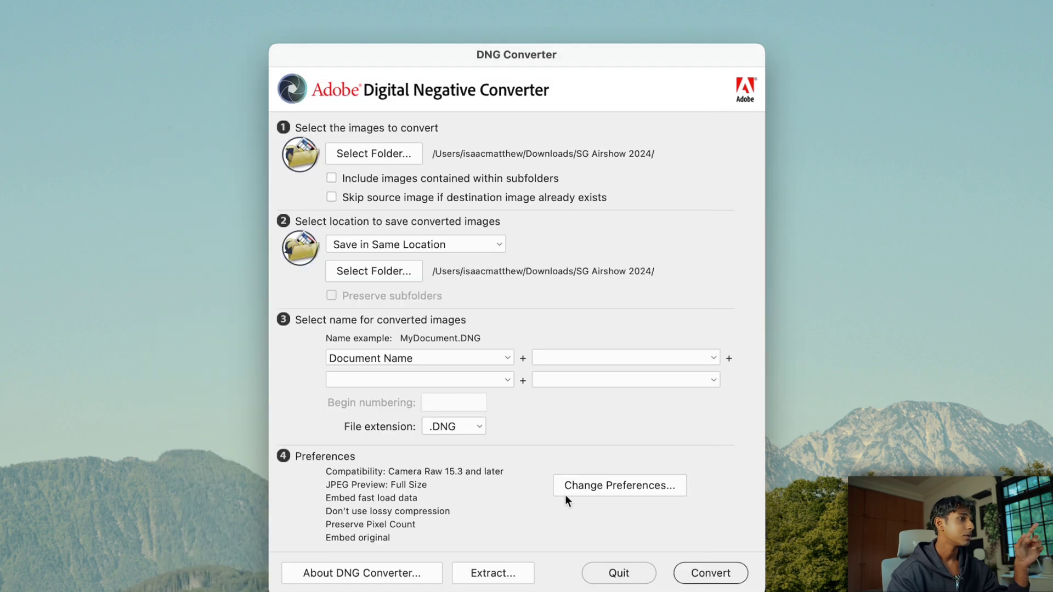
{"action": "left_click", "coordinate": [708, 575]}
{"action": "left_click", "coordinate": [544, 494]}
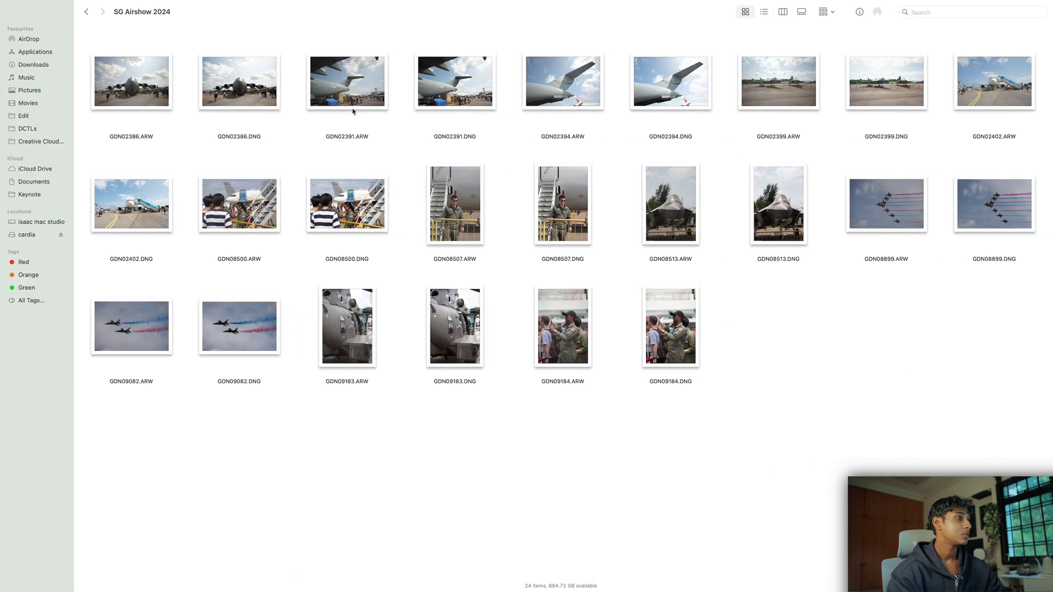
Move the 12 DNG files into New Folder With Items and view them as icons.
{"action": "left_click", "coordinate": [763, 12]}
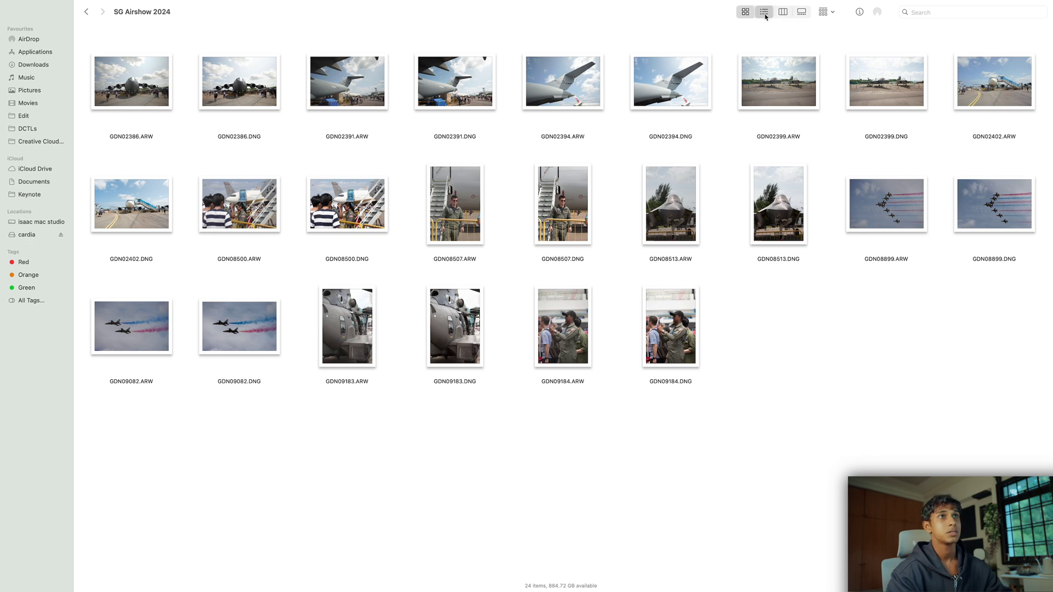
{"action": "left_click", "coordinate": [983, 157]}
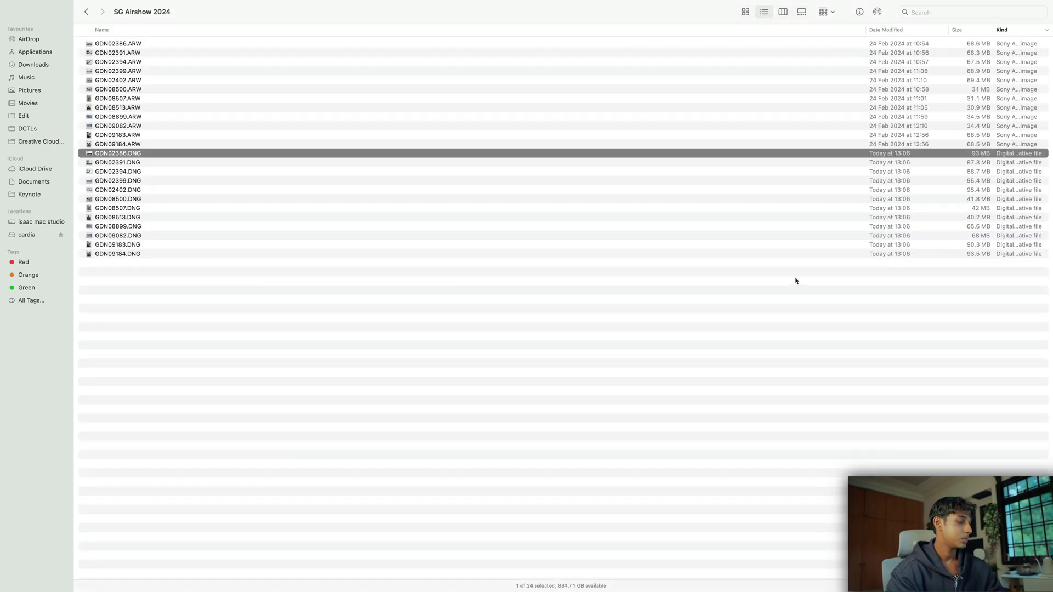
{"action": "left_click", "coordinate": [859, 253], "text": "shift"}
{"action": "right_click", "coordinate": [864, 255]}
{"action": "left_click", "coordinate": [916, 258]}
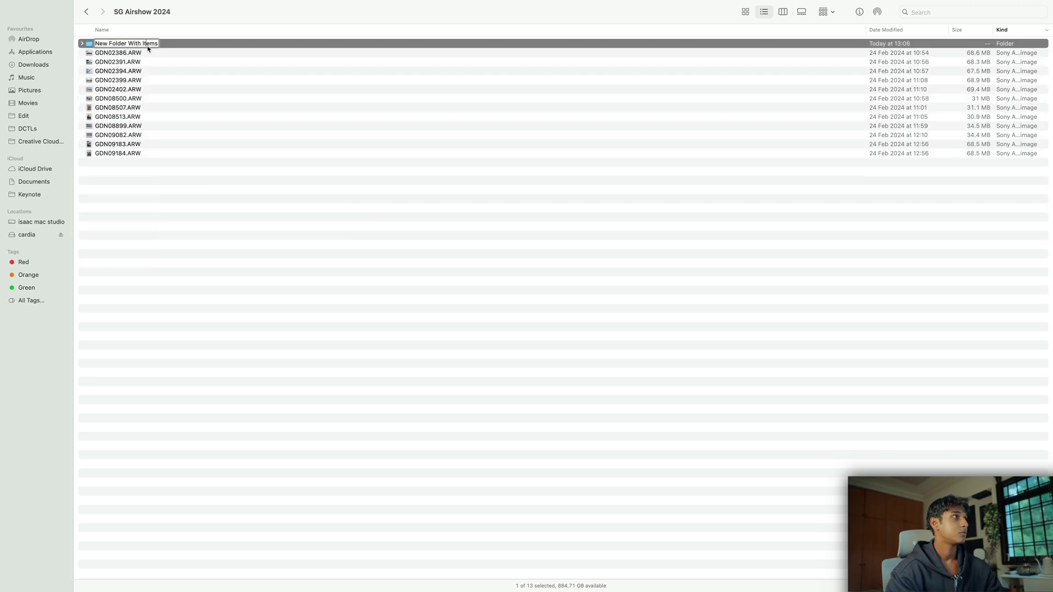
{"action": "double_click", "coordinate": [117, 44]}
{"action": "left_click", "coordinate": [745, 11]}
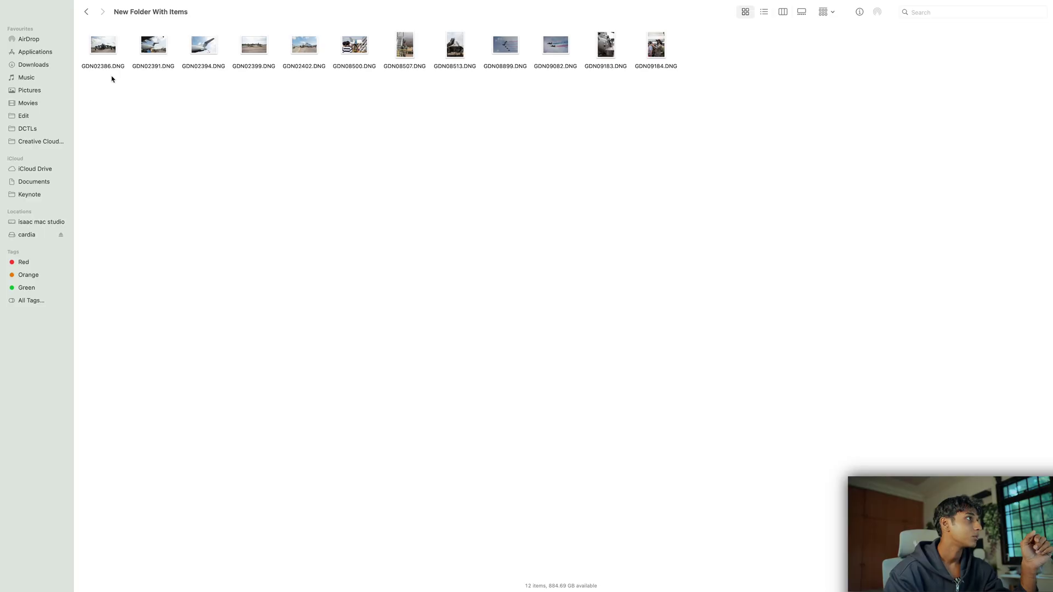
Group the eight landscape DNGs into a new folder named Landscape.
{"action": "left_click_drag", "start_coordinate": [94, 91], "coordinate": [324, 50]}
{"action": "left_click_drag", "start_coordinate": [485, 70], "coordinate": [536, 83]}
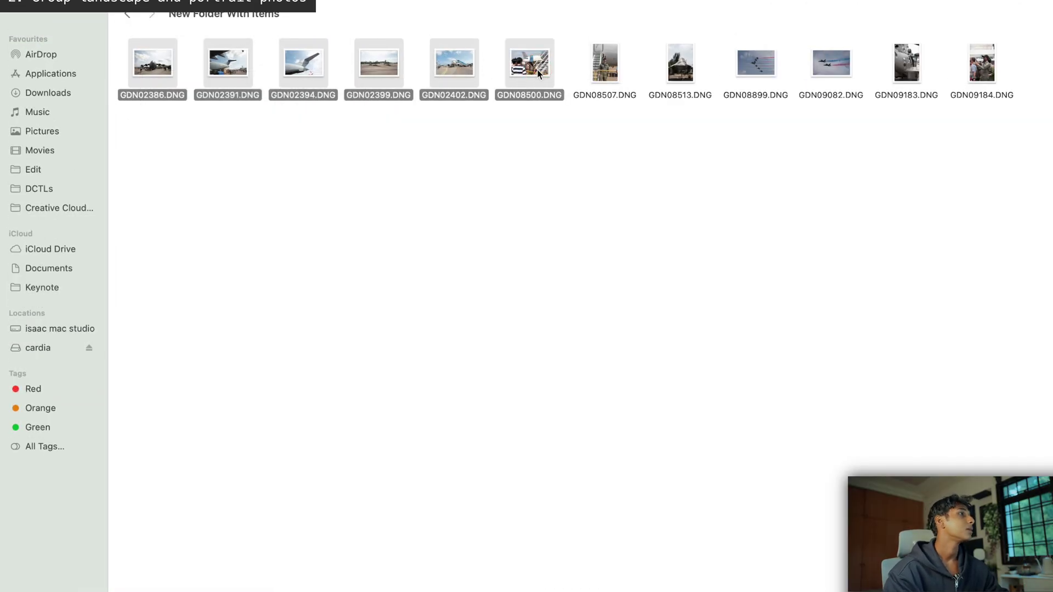
{"action": "left_click", "coordinate": [830, 68], "text": "super"}
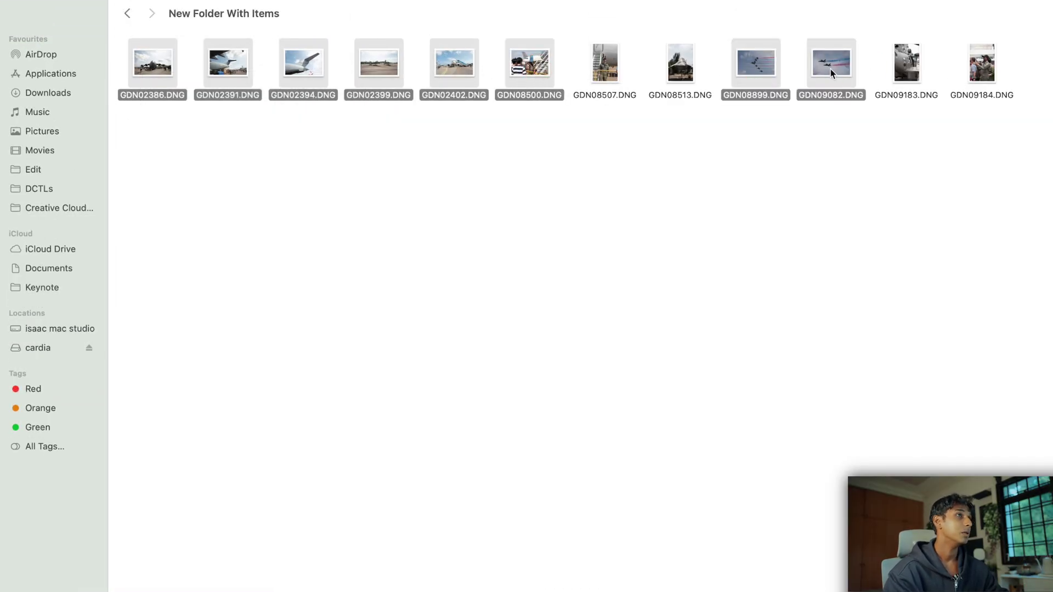
{"action": "right_click", "coordinate": [830, 68]}
{"action": "left_click", "coordinate": [844, 76]}
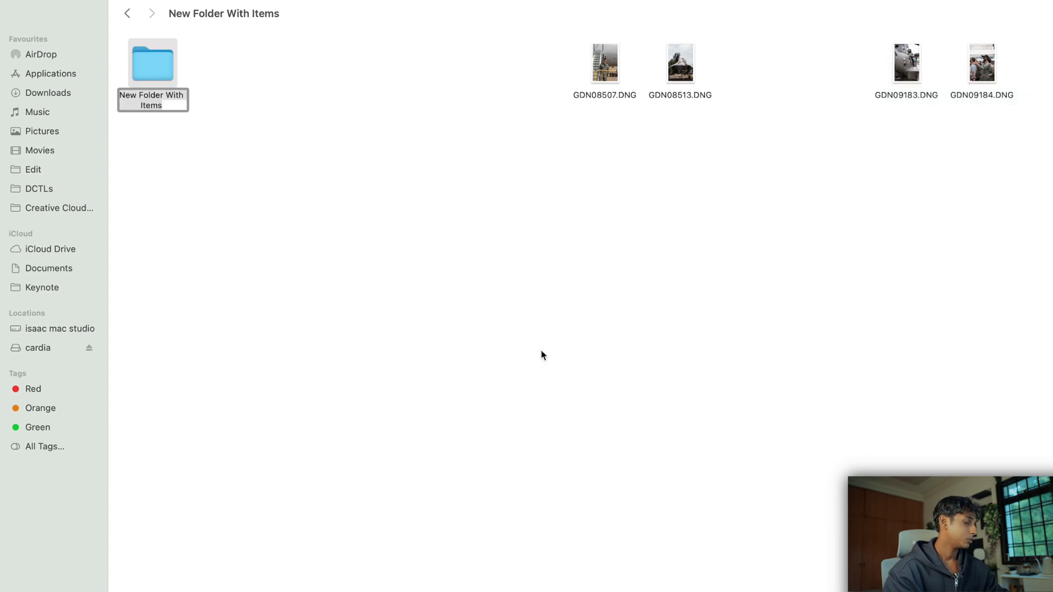
{"action": "type", "text": "Landcape"}
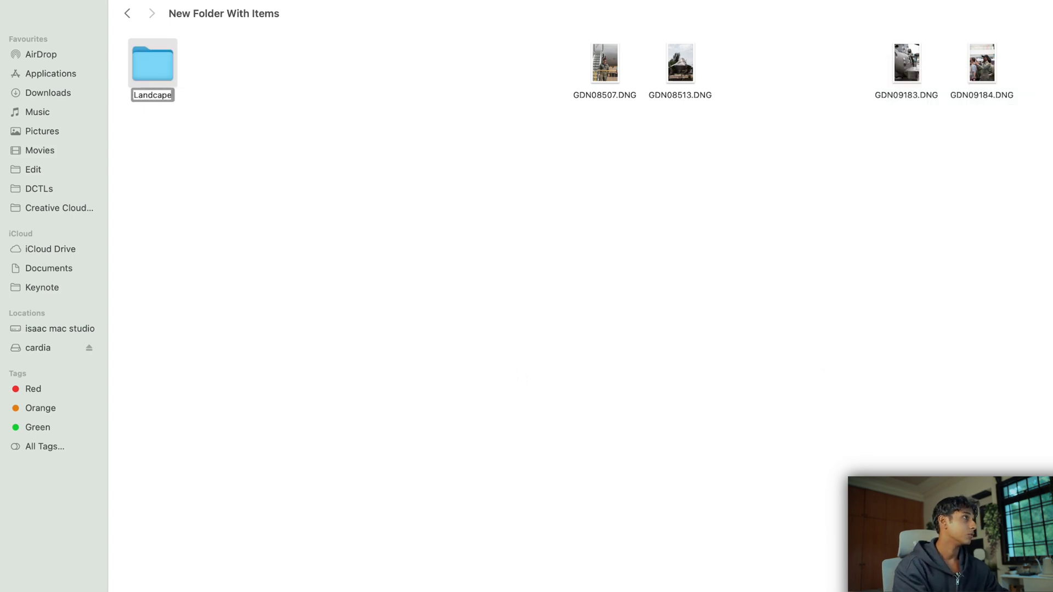
{"action": "key", "text": "Return"}
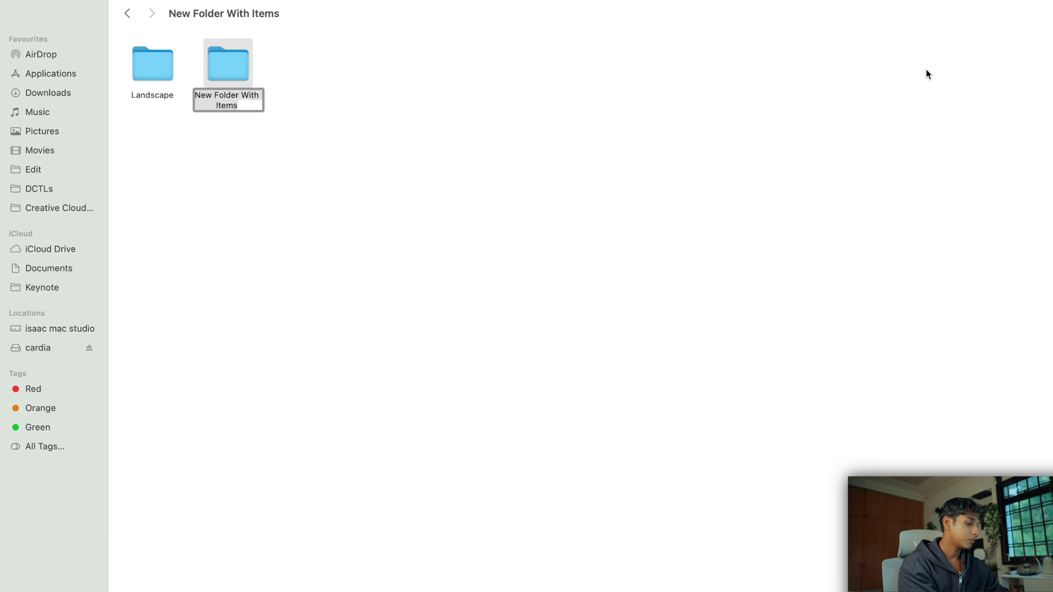
Name the folder of vertical shots Vertical, correcting its spelling.
{"action": "type", "text": "Po"}
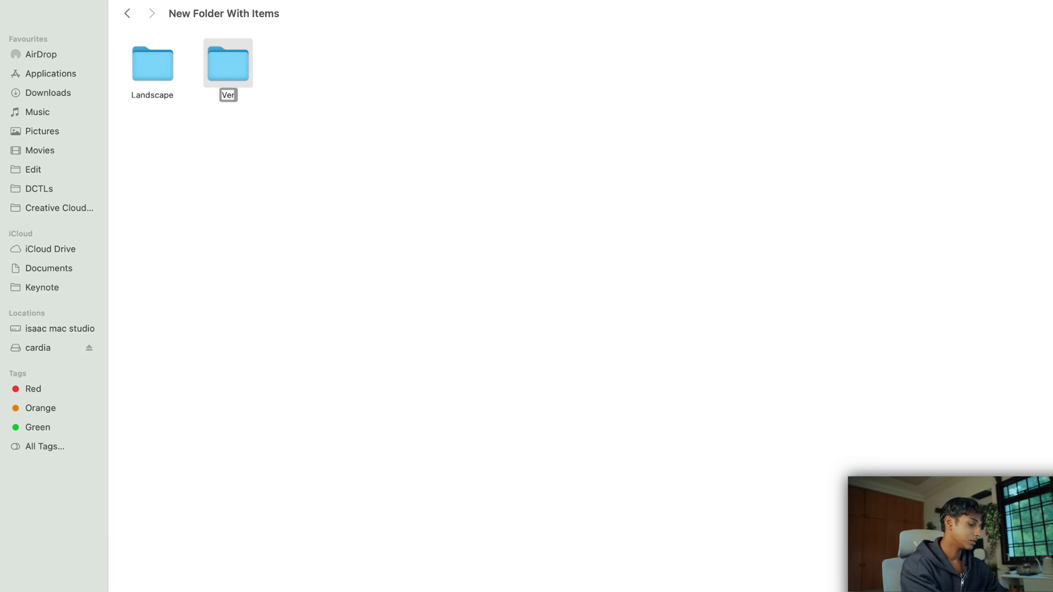
{"action": "type", "text": "cal"}
{"action": "key", "text": "Return"}
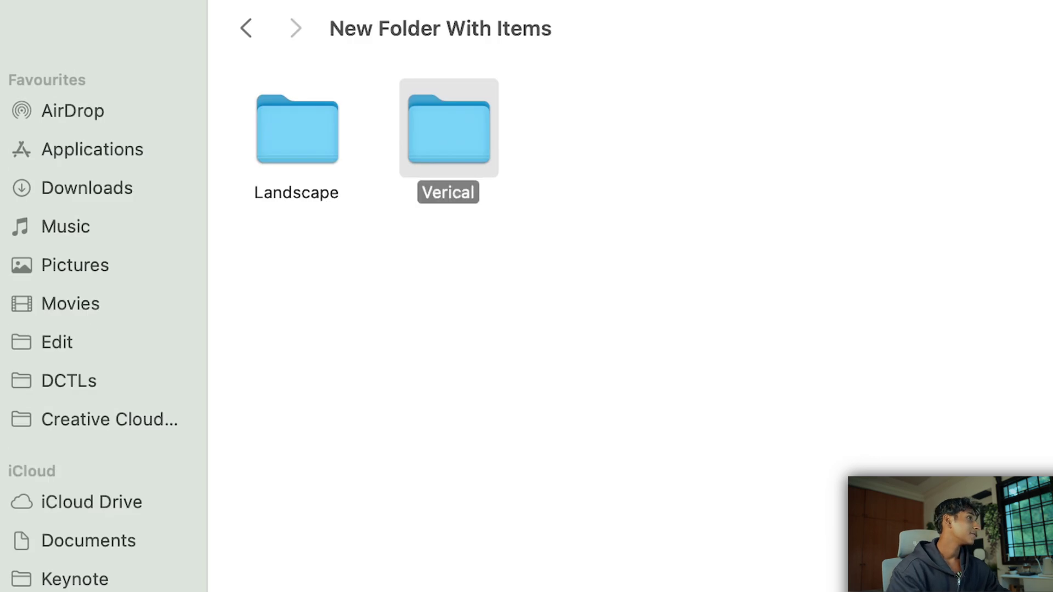
{"action": "left_click", "coordinate": [461, 190]}
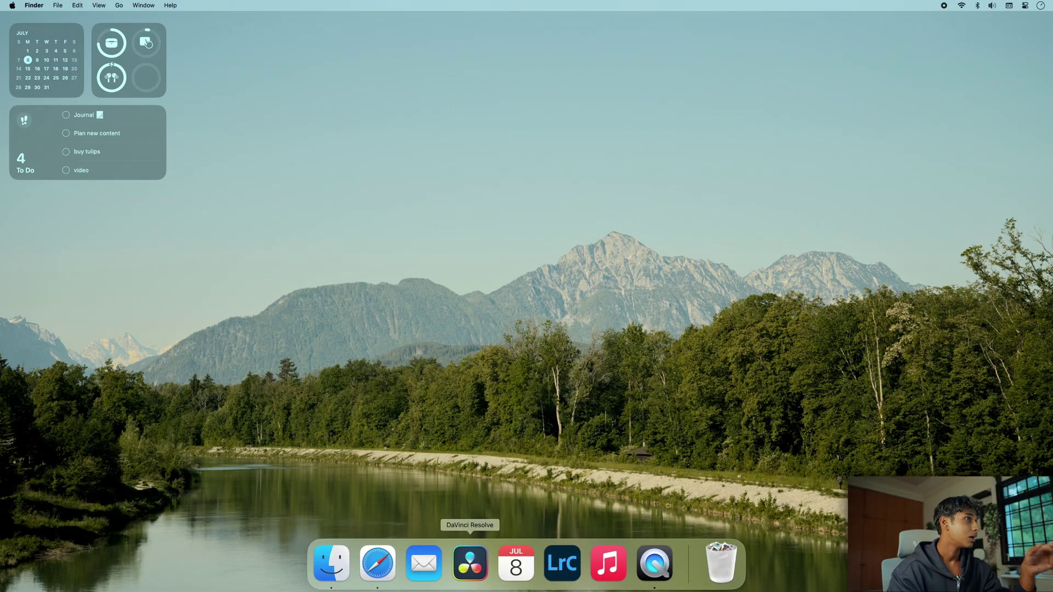
Launch DaVinci Resolve, create the project 'Photo Editing' and switch to the Media page.
{"action": "left_click", "coordinate": [476, 586]}
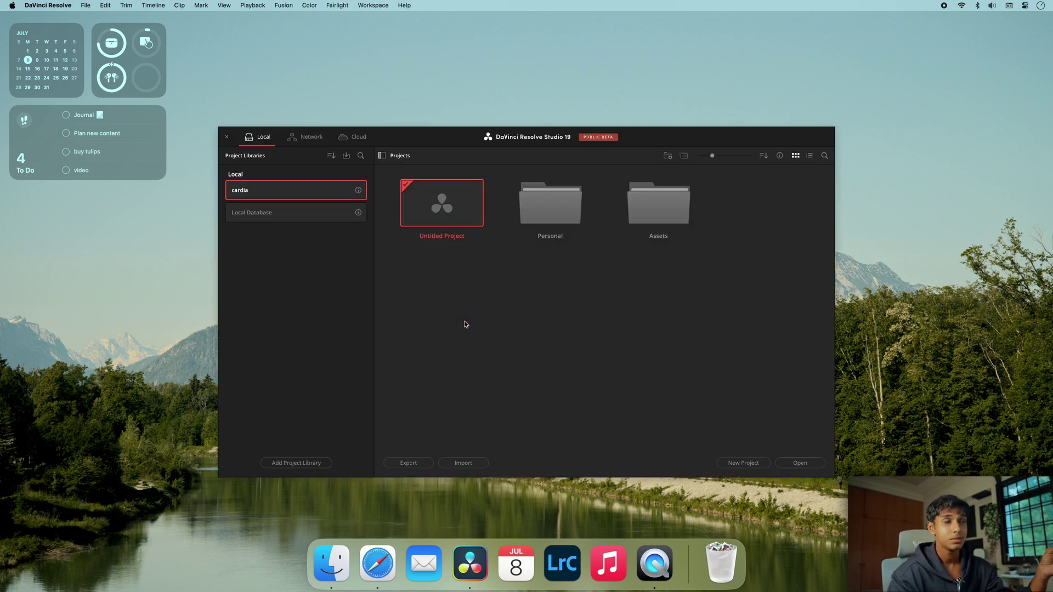
{"action": "key", "text": "super+n"}
{"action": "type", "text": "Ph"}
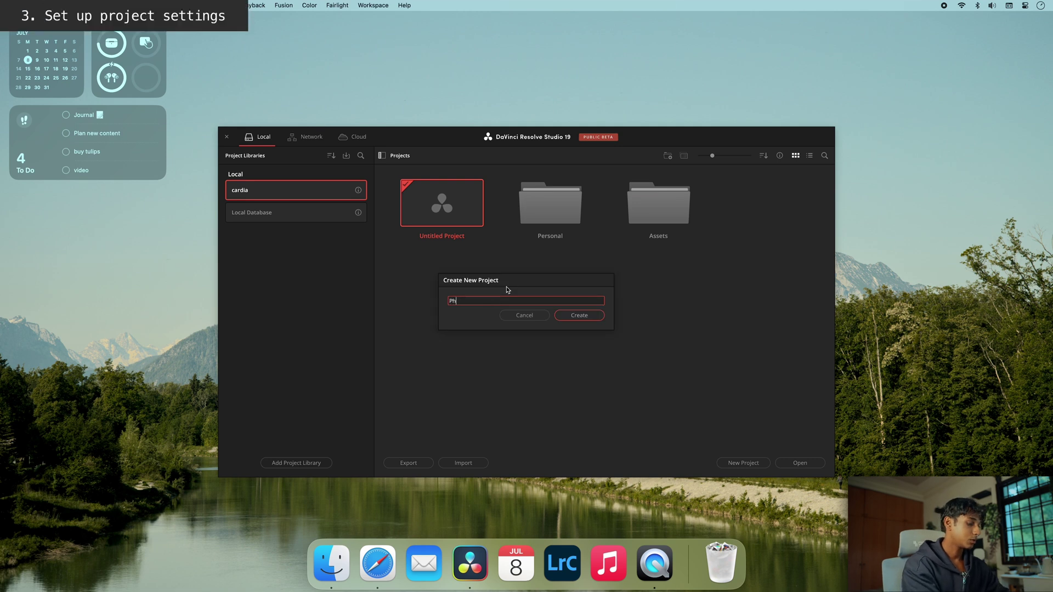
{"action": "type", "text": "oto Editing"}
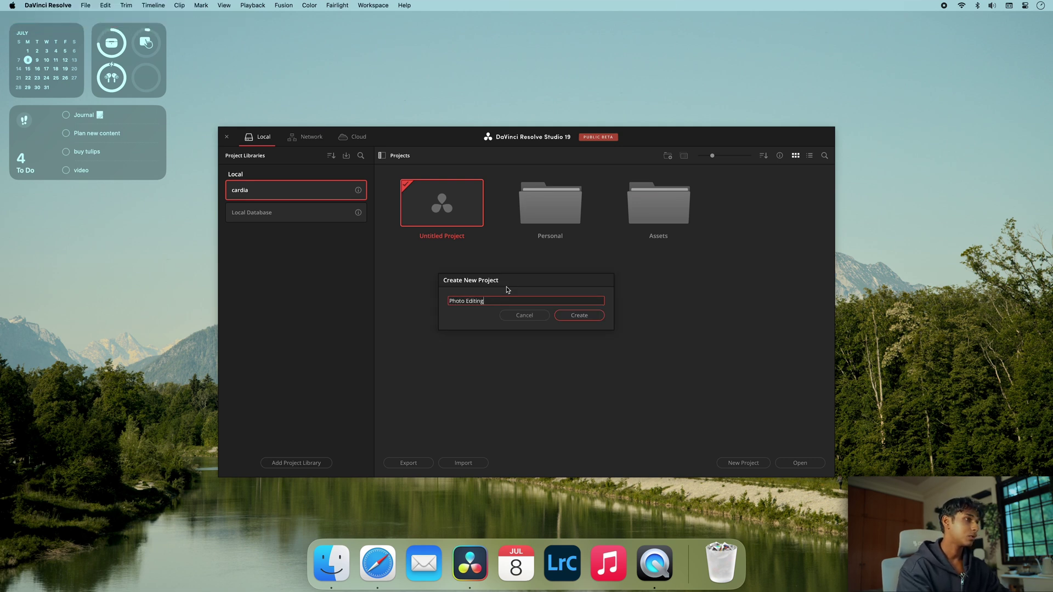
{"action": "key", "text": "Return"}
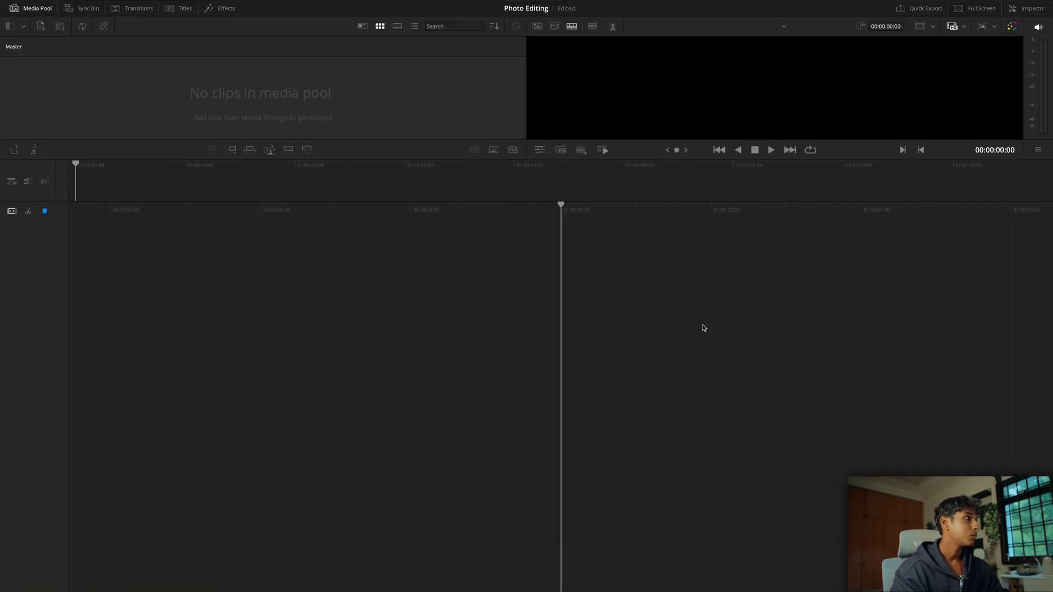
{"action": "key", "text": "shift+2"}
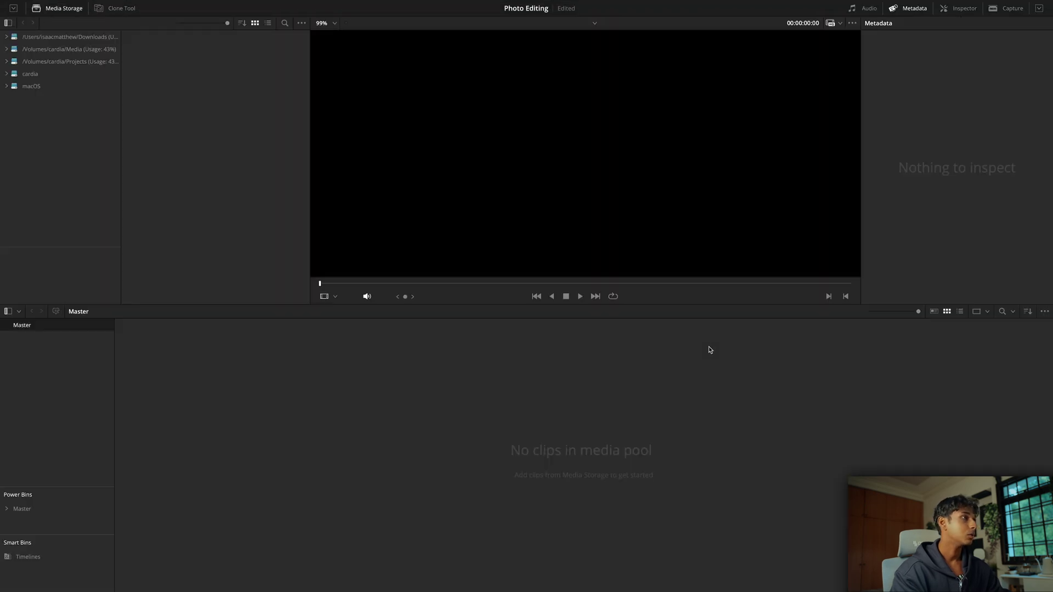
Look up GDN02391.DNG's 7008 x 4672 dimensions in Finder's Get Info.
{"action": "key", "text": "shift+9"}
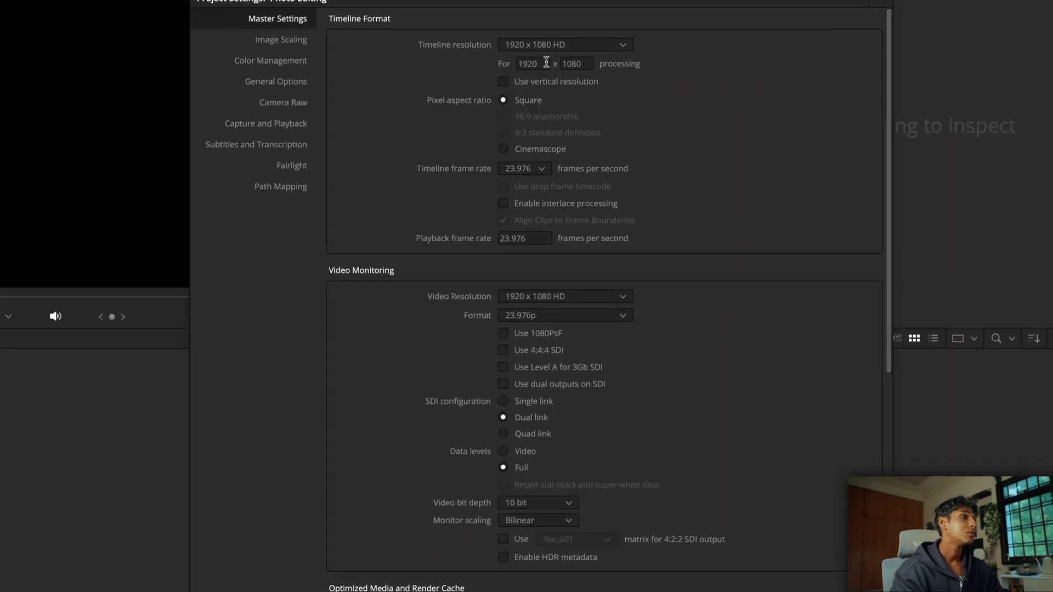
{"action": "key", "text": "ctrl+Right"}
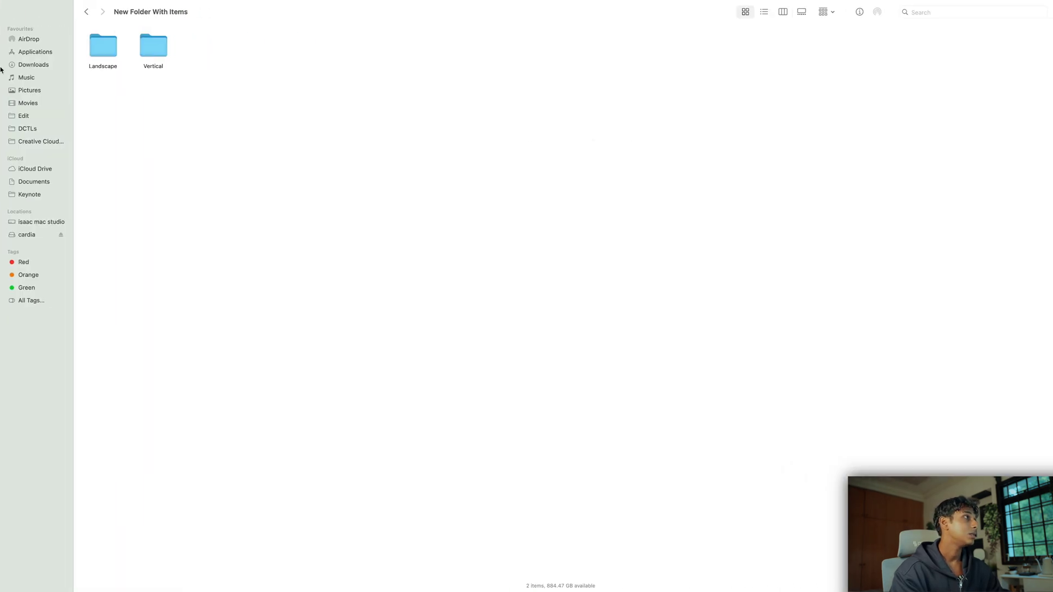
{"action": "double_click", "coordinate": [95, 51]}
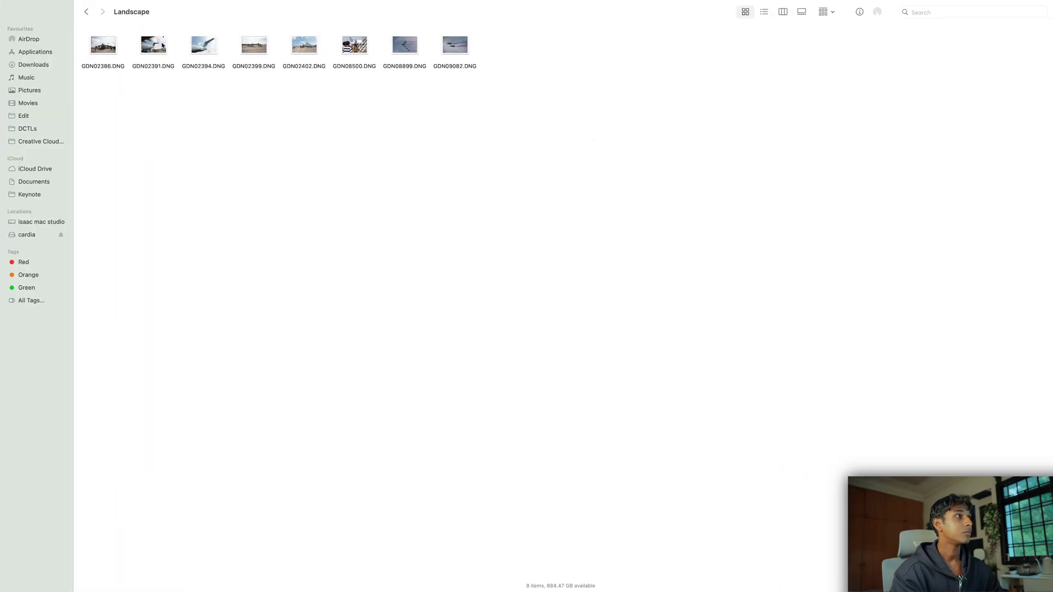
{"action": "left_click", "coordinate": [163, 46]}
{"action": "left_click", "coordinate": [859, 12]}
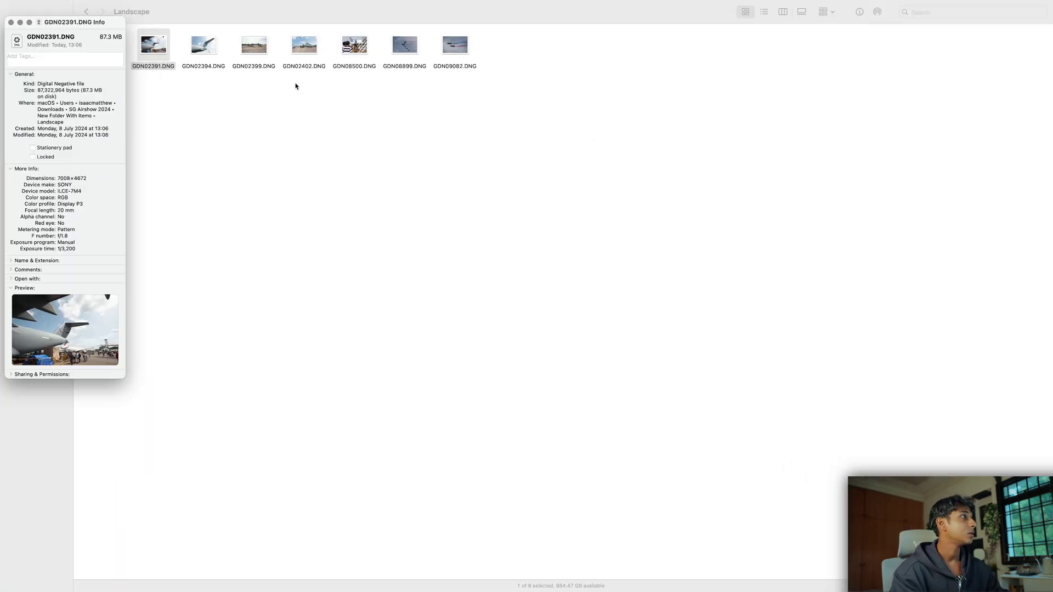
{"action": "left_click_drag", "start_coordinate": [101, 21], "coordinate": [425, 21]}
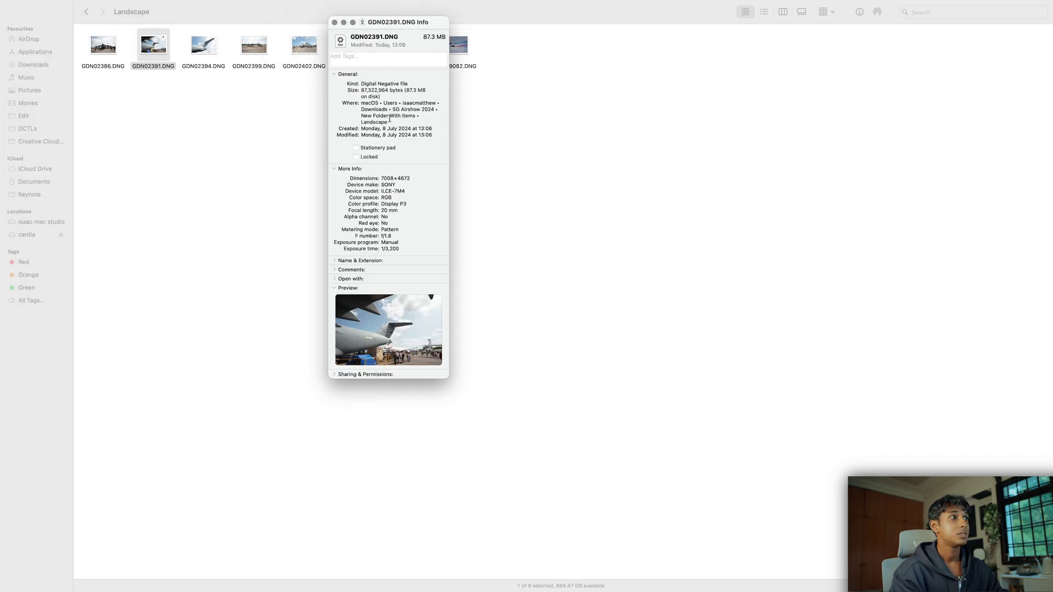
{"action": "left_click_drag", "start_coordinate": [384, 180], "coordinate": [412, 177]}
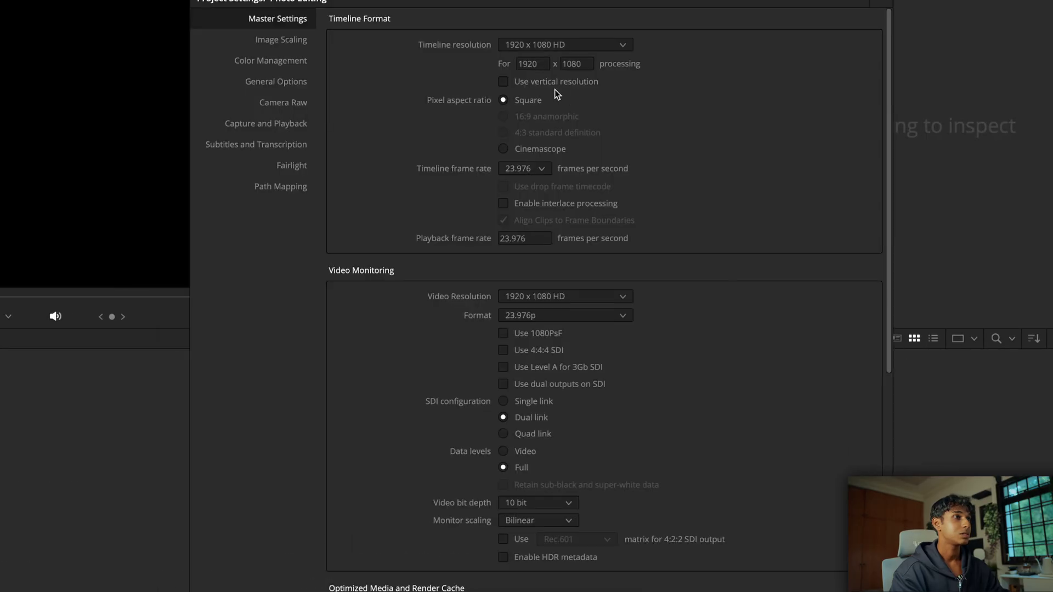
Set the timeline resolution to 7008 x 4672 in Master Settings.
{"action": "left_click", "coordinate": [545, 65]}
{"action": "type", "text": "7008"}
{"action": "key", "text": "Tab"}
{"action": "type", "text": "4672"}
{"action": "scroll", "coordinate": [561, 324], "scroll_direction": "down", "scroll_amount": 1}
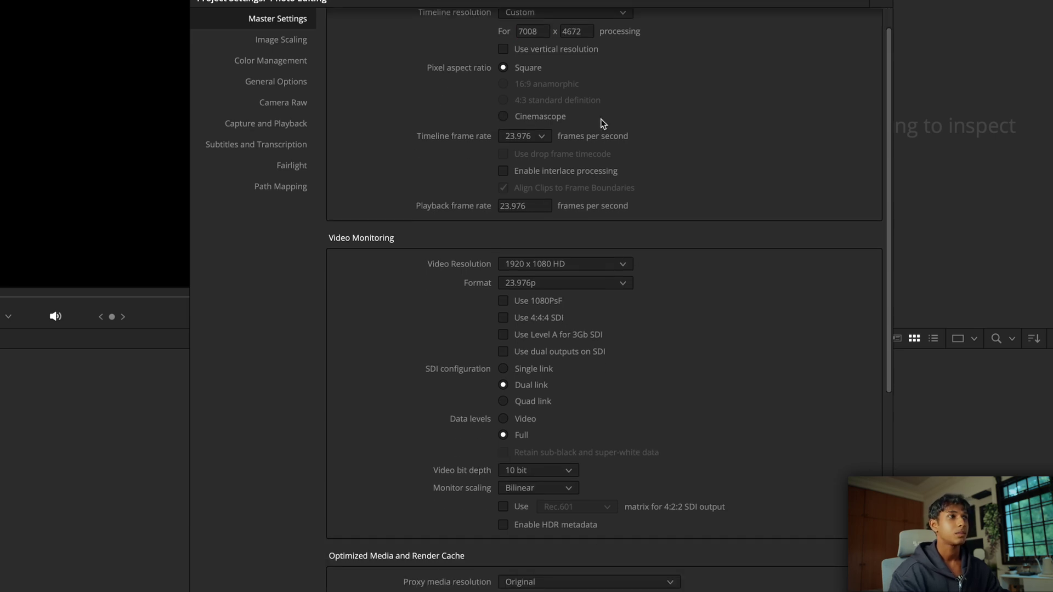
{"action": "scroll", "coordinate": [557, 263], "scroll_direction": "down", "scroll_amount": 10}
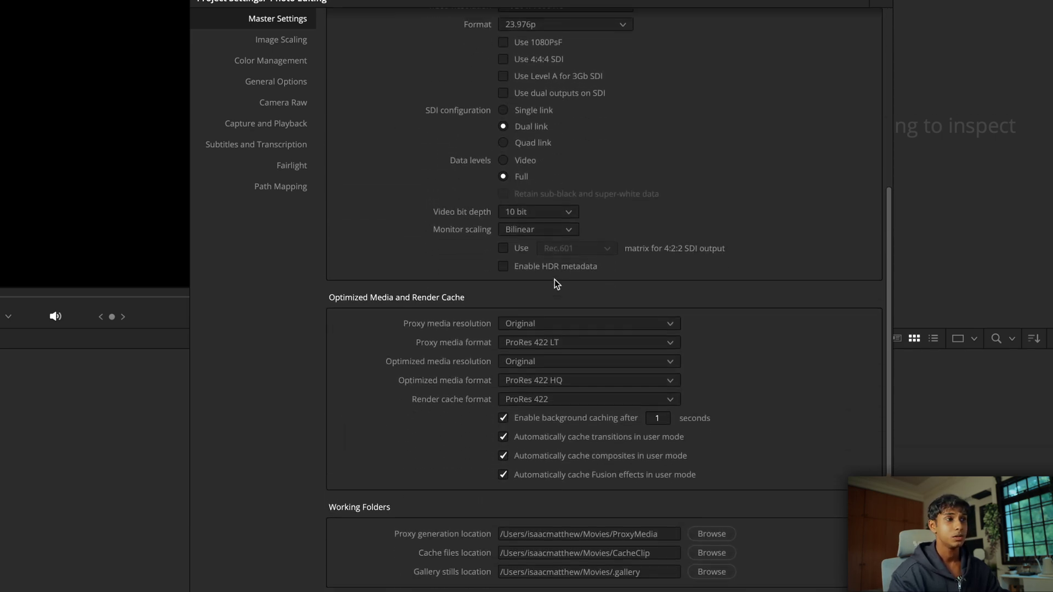
{"action": "scroll", "coordinate": [412, 240], "scroll_direction": "down", "scroll_amount": 2}
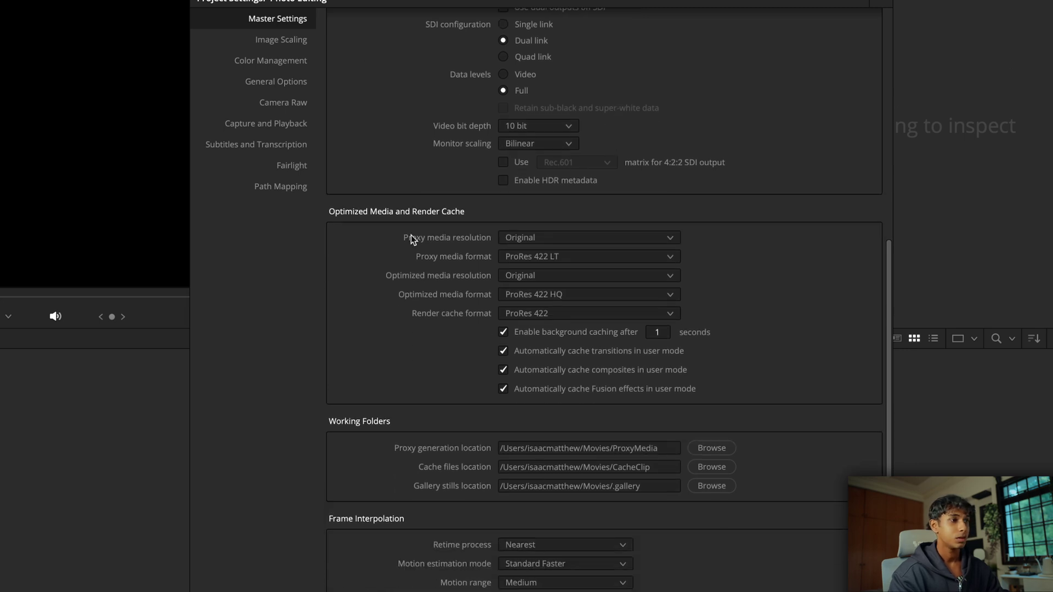
{"action": "scroll", "coordinate": [570, 170], "scroll_direction": "up", "scroll_amount": 13}
{"action": "scroll", "coordinate": [512, 277], "scroll_direction": "down", "scroll_amount": 13}
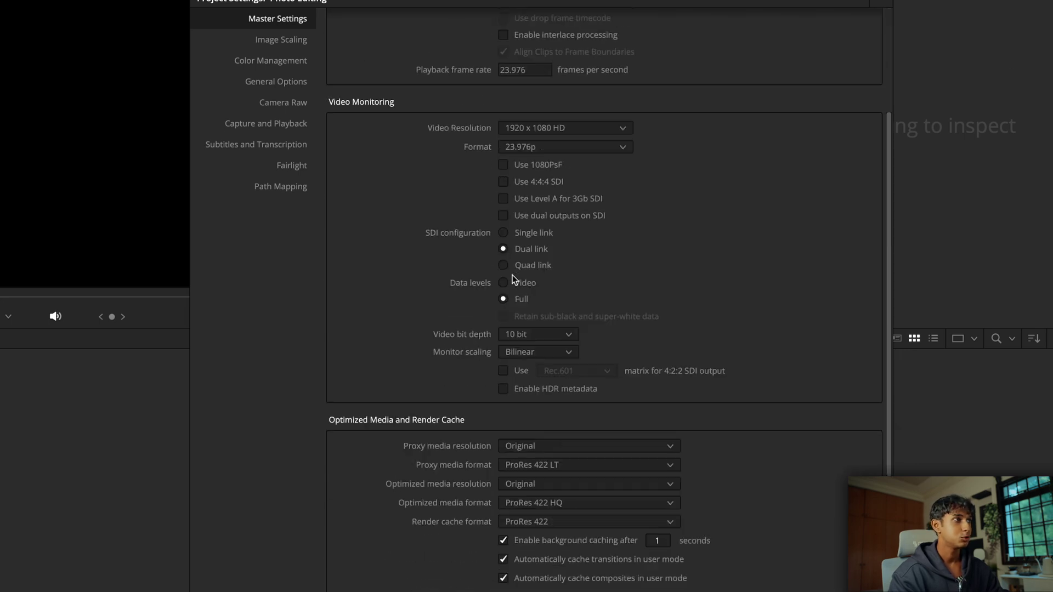
Turn off both the input and output scaling overrides in Image Scaling.
{"action": "left_click", "coordinate": [271, 40]}
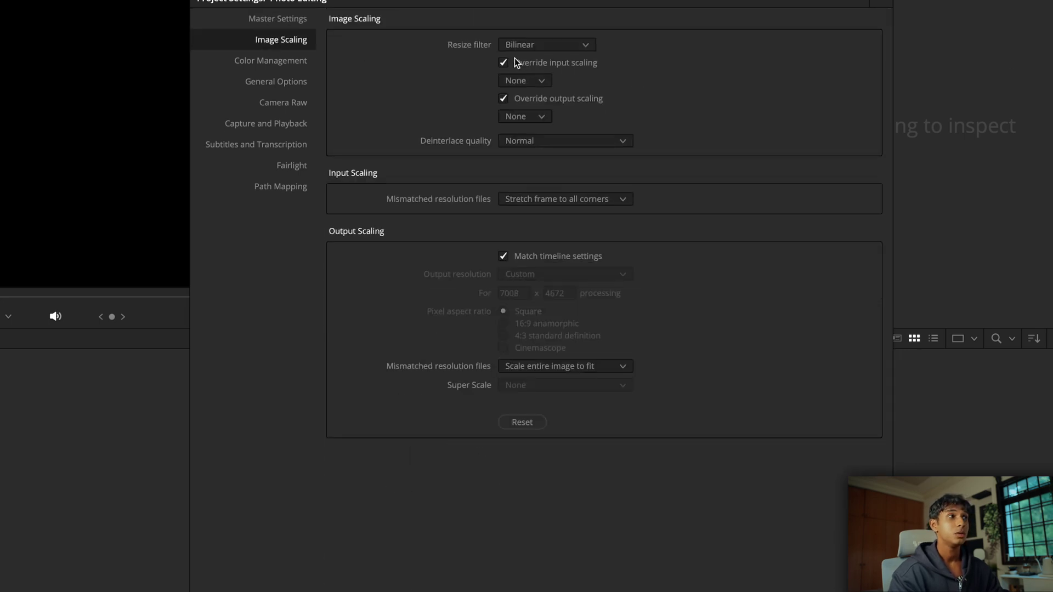
{"action": "left_click", "coordinate": [575, 63]}
{"action": "left_click", "coordinate": [544, 98]}
{"action": "left_click", "coordinate": [531, 140]}
Set deinterlace quality to High and mismatched input to scale entire image to fit.
{"action": "left_click", "coordinate": [519, 174]}
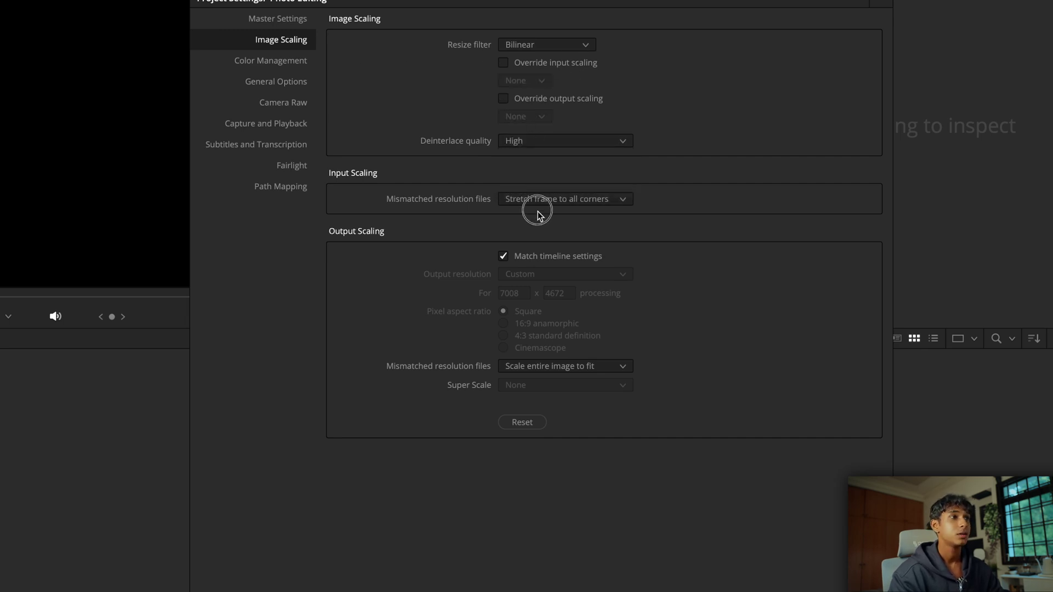
{"action": "left_click", "coordinate": [537, 199]}
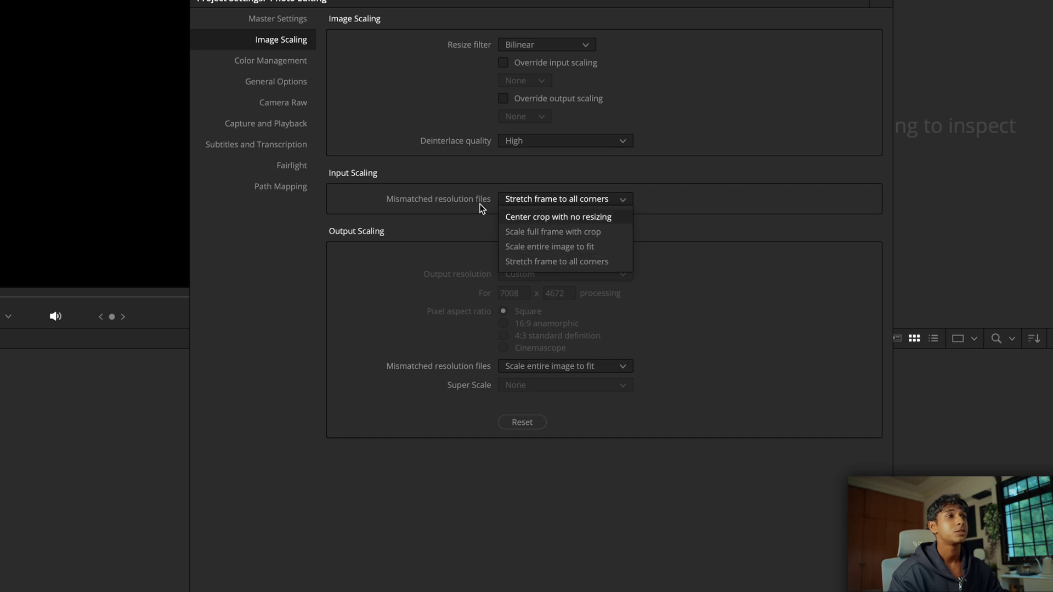
{"action": "left_click", "coordinate": [550, 247]}
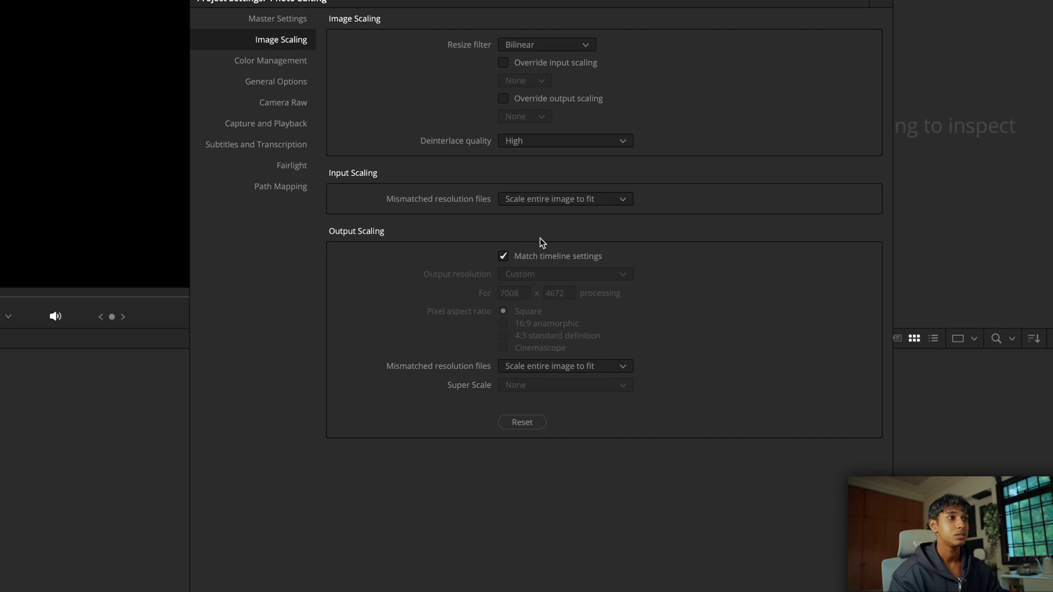
Use DaVinci YRGB with DaVinci WG/Intermediate timeline and sRGB output colour space.
{"action": "left_click", "coordinate": [280, 63]}
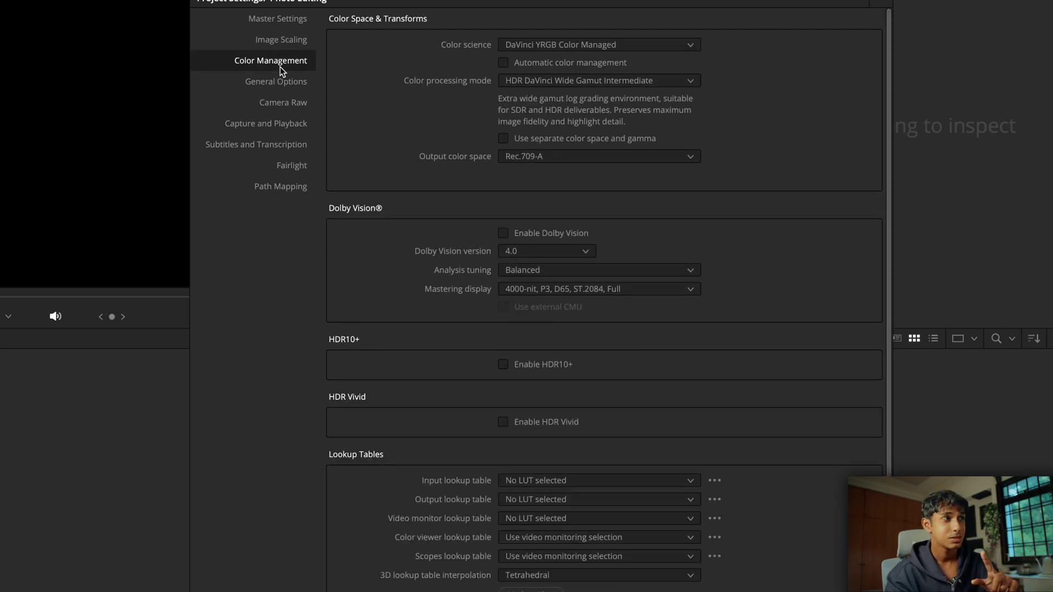
{"action": "left_click", "coordinate": [604, 48]}
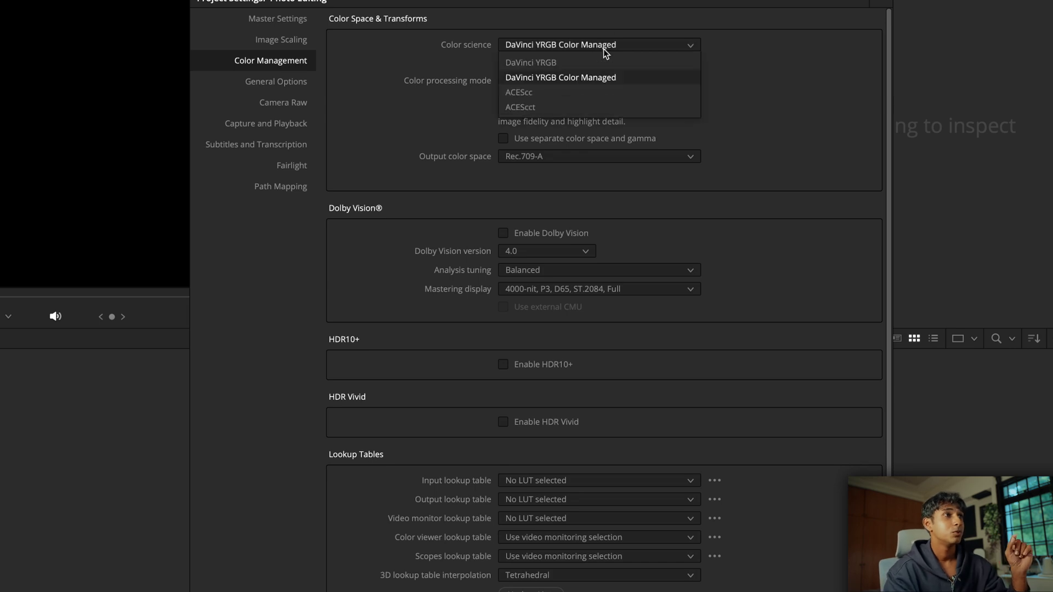
{"action": "left_click", "coordinate": [566, 57]}
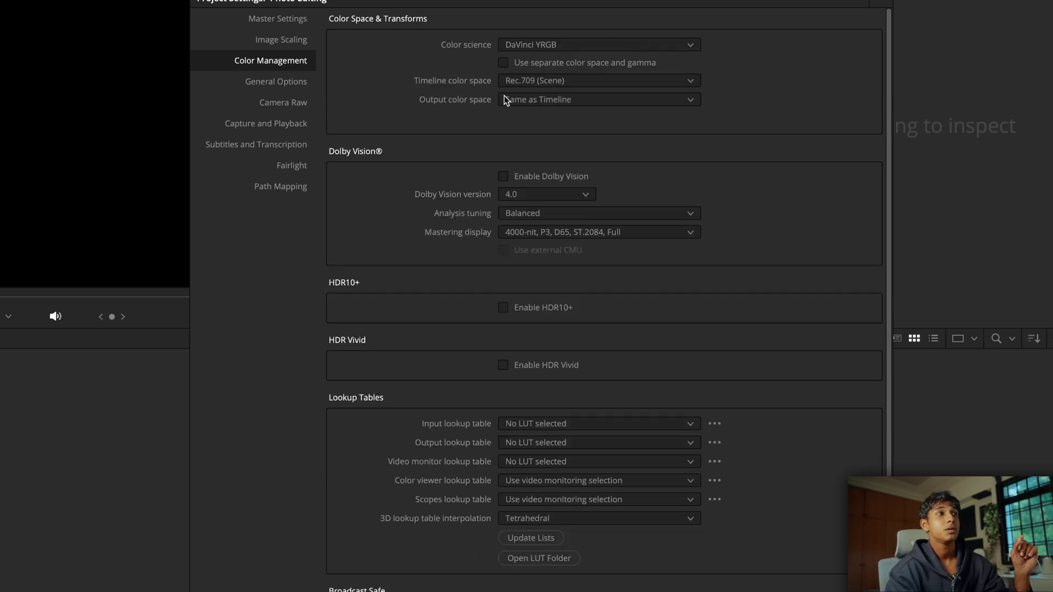
{"action": "left_click", "coordinate": [521, 80]}
{"action": "scroll", "coordinate": [522, 80], "scroll_direction": "up", "scroll_amount": 5}
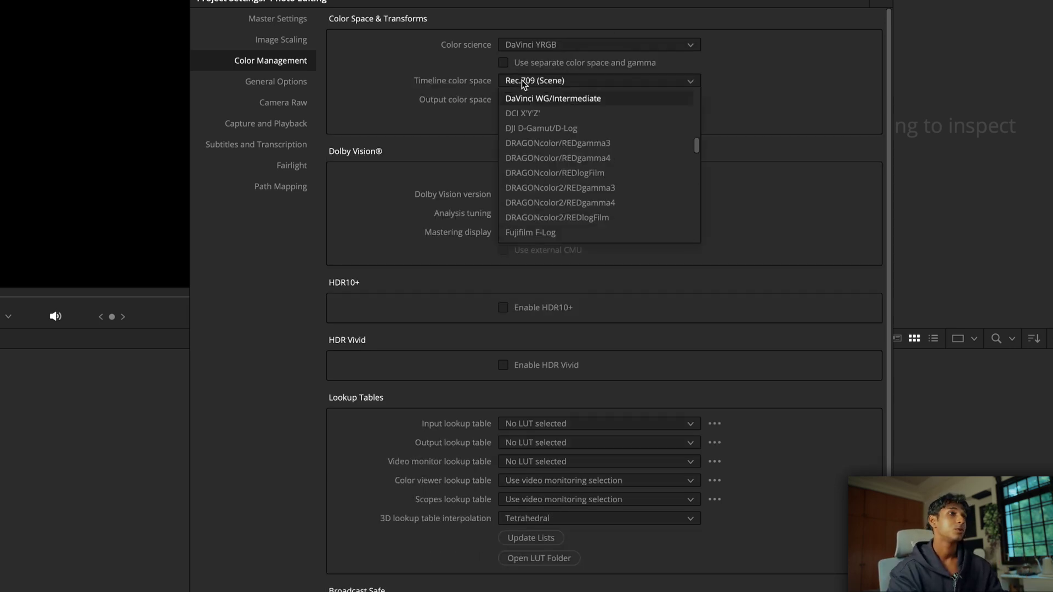
{"action": "left_click", "coordinate": [522, 99]}
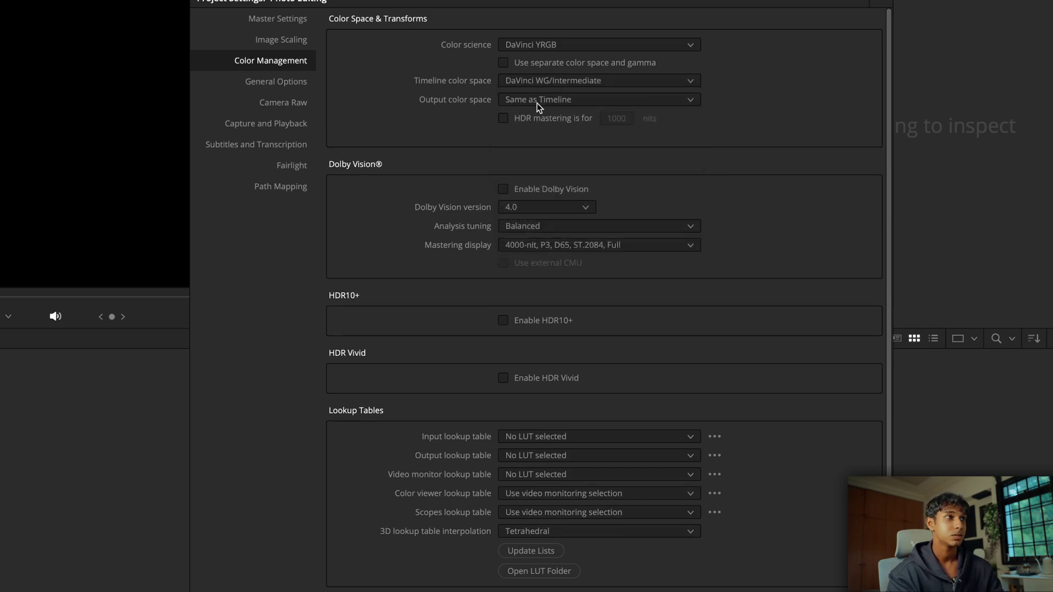
{"action": "left_click", "coordinate": [537, 99]}
{"action": "scroll", "coordinate": [537, 103], "scroll_direction": "down", "scroll_amount": 10}
{"action": "scroll", "coordinate": [538, 202], "scroll_direction": "down", "scroll_amount": 6}
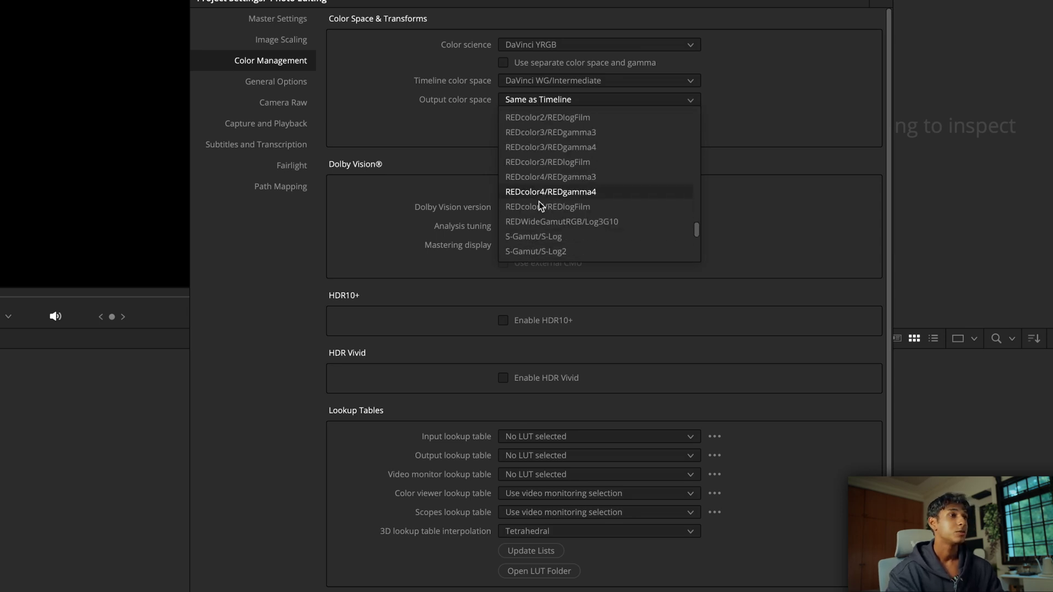
{"action": "scroll", "coordinate": [532, 209], "scroll_direction": "down", "scroll_amount": 3}
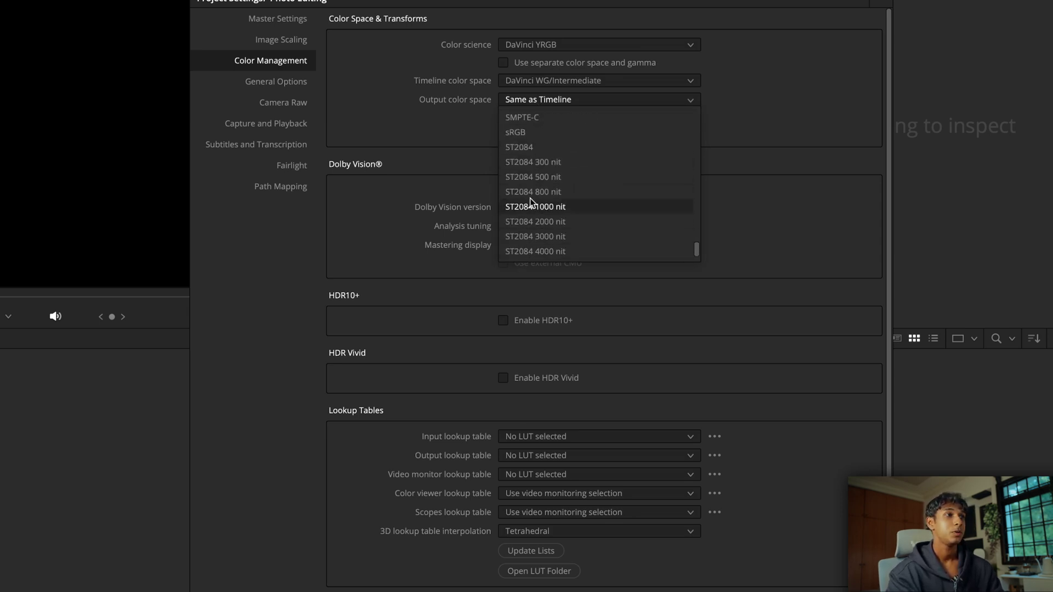
{"action": "left_click", "coordinate": [536, 134]}
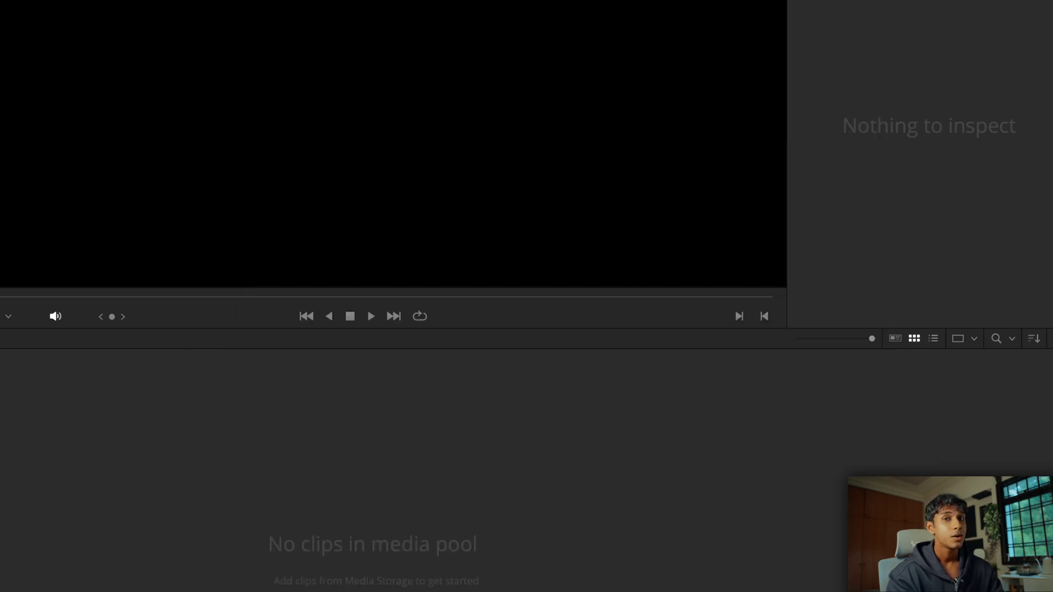
Bring the sorted folders into the Media Pool as bins and open Vertical.
{"action": "double_click", "coordinate": [170, 60]}
{"action": "left_click_drag", "start_coordinate": [150, 129], "coordinate": [44, 424]}
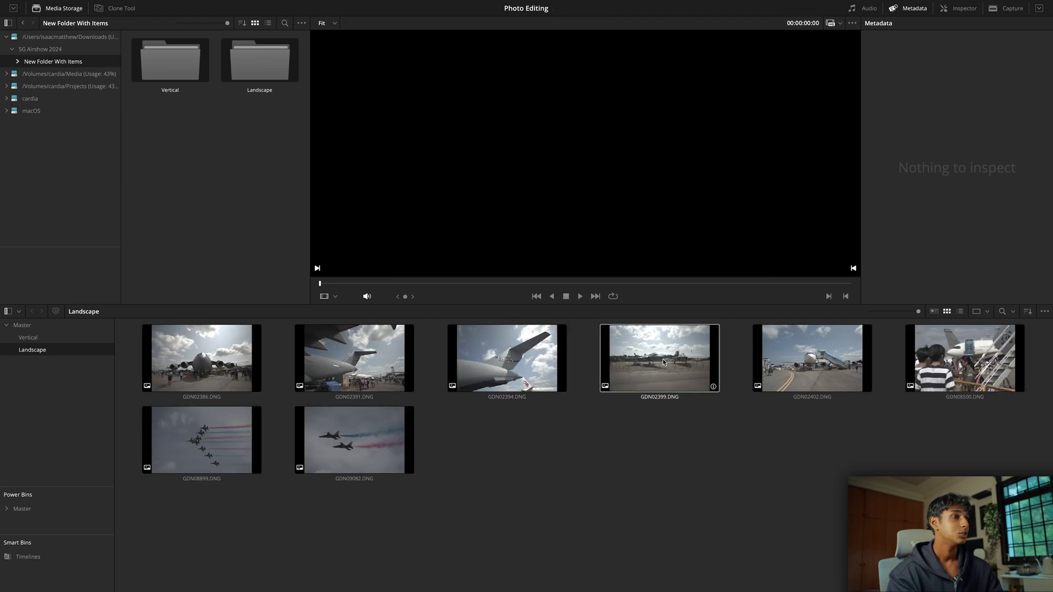
{"action": "left_click", "coordinate": [28, 337]}
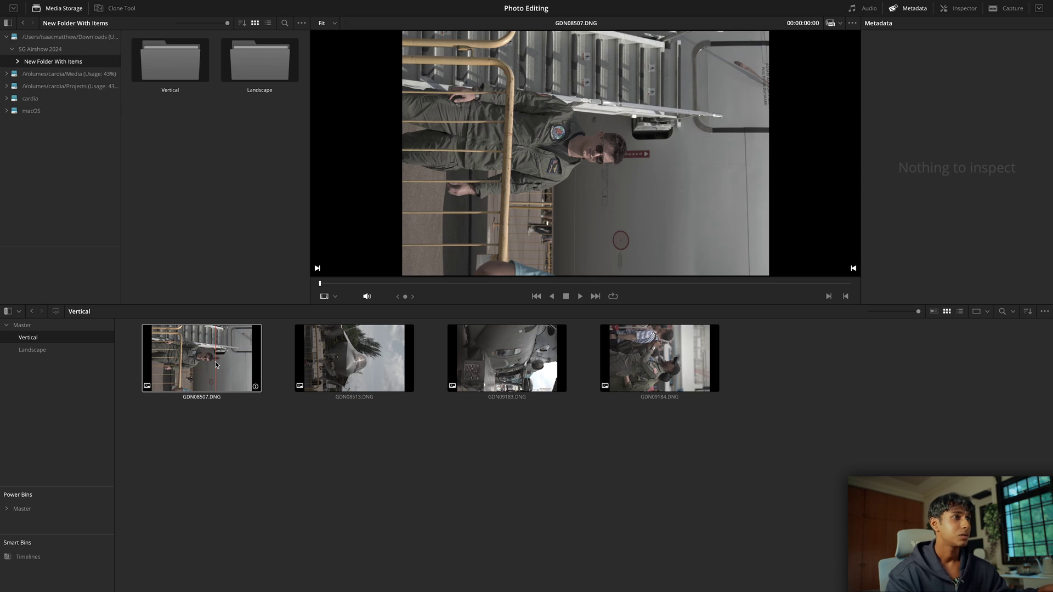
Set the four vertical photos' image orientation to 90° left in Clip Attributes.
{"action": "left_click_drag", "start_coordinate": [165, 489], "coordinate": [775, 379]}
{"action": "right_click", "coordinate": [463, 354]}
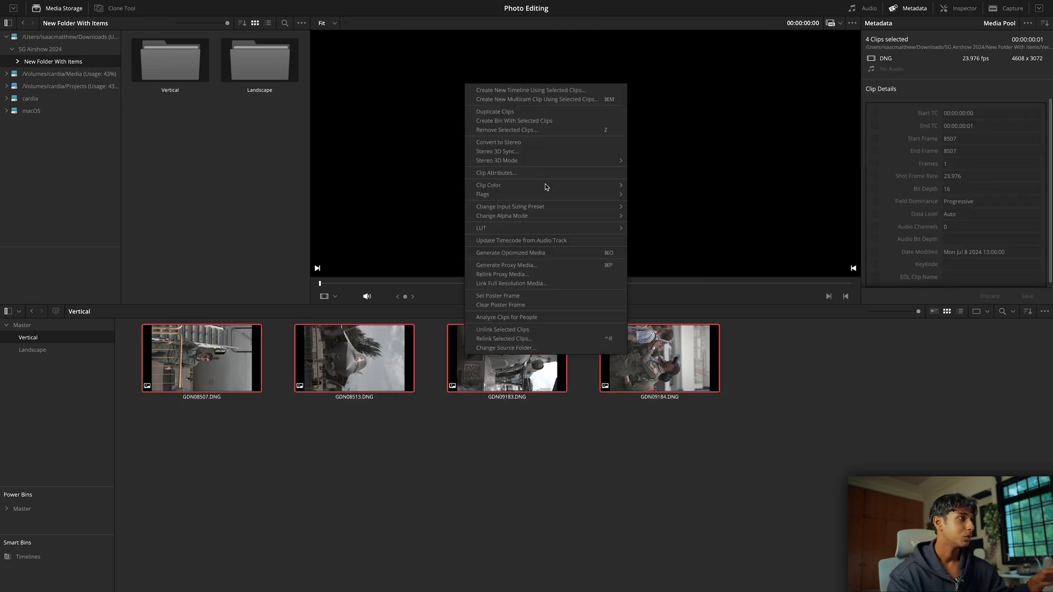
{"action": "left_click", "coordinate": [544, 173]}
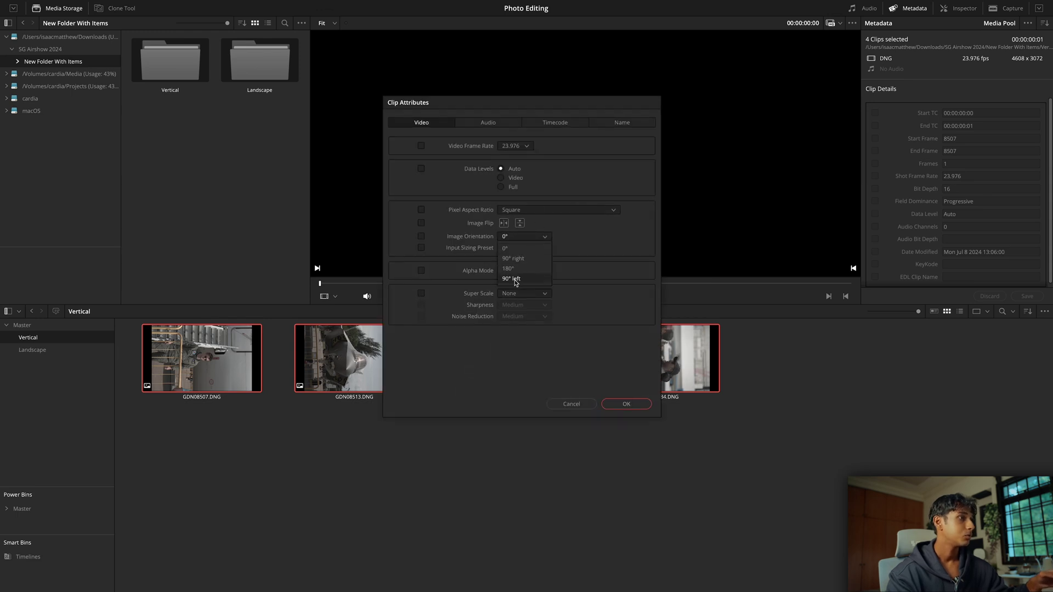
{"action": "left_click", "coordinate": [625, 404]}
{"action": "left_click", "coordinate": [484, 470]}
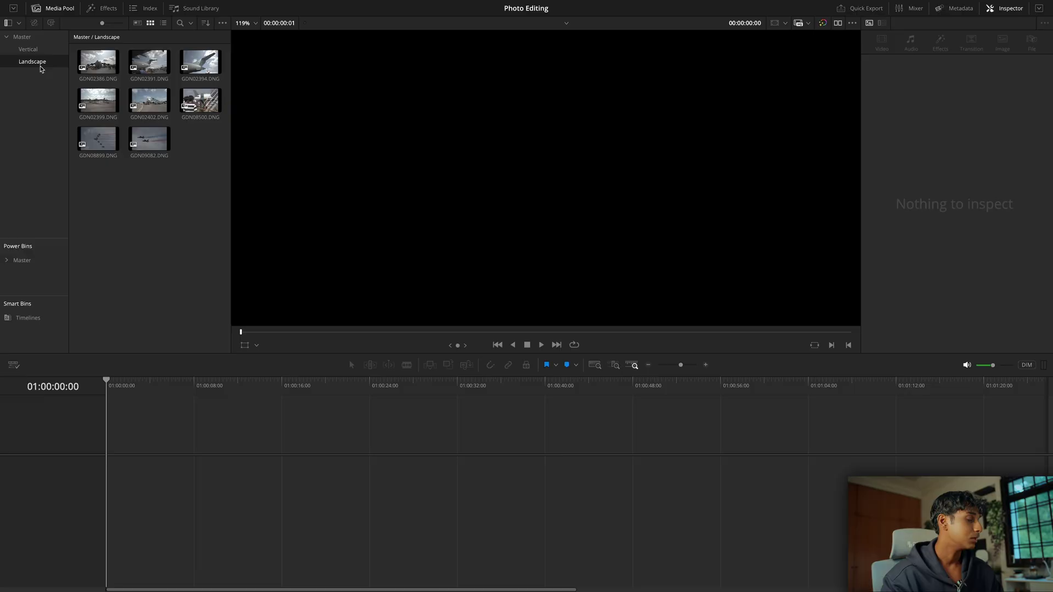
Check Master Settings, then drag all eight Landscape photos onto a new Timeline 1.
{"action": "key", "text": "shift+9"}
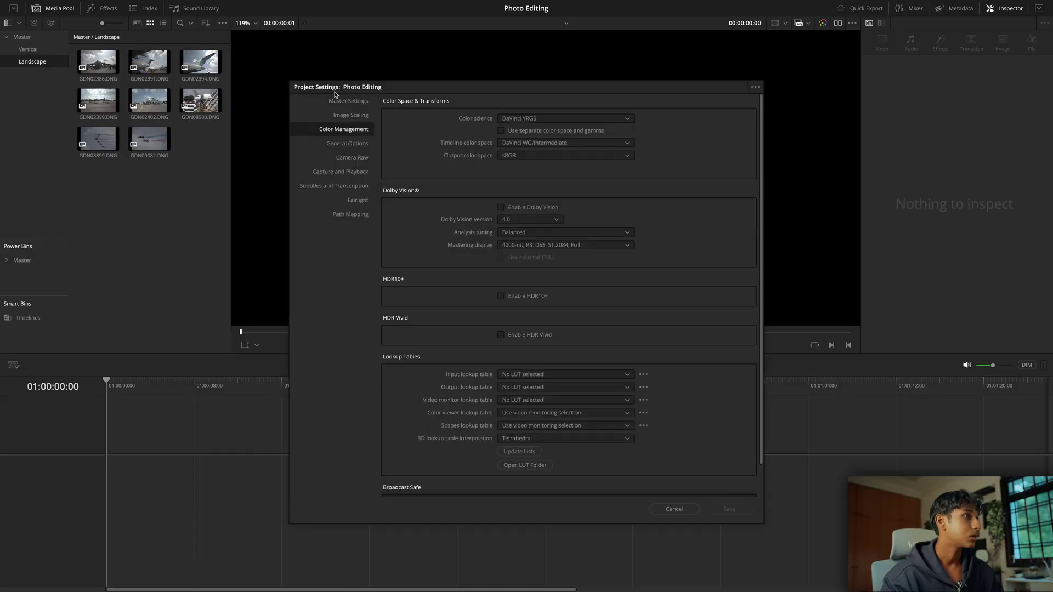
{"action": "left_click", "coordinate": [346, 106]}
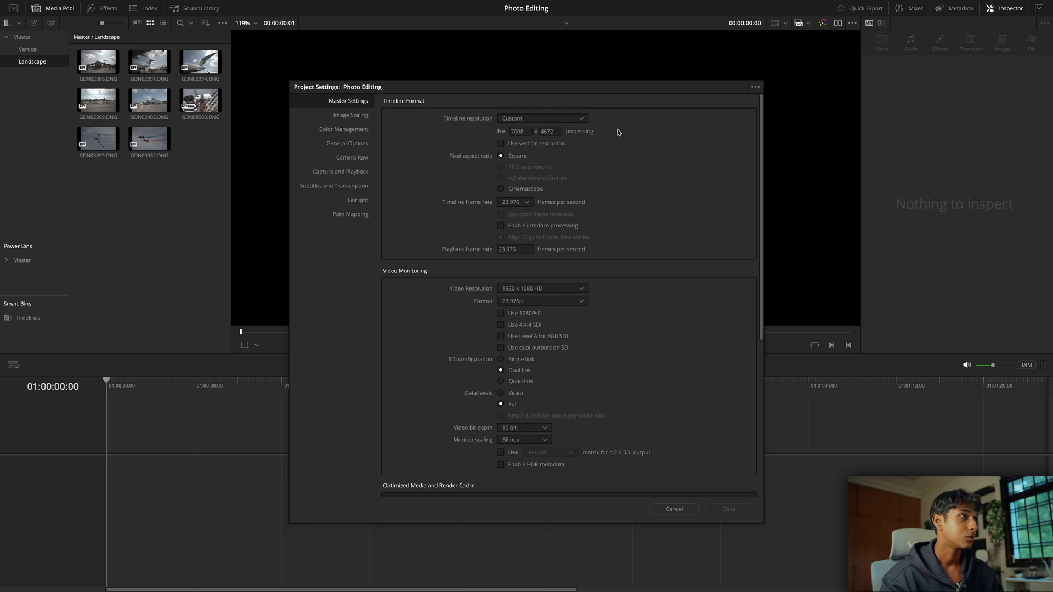
{"action": "left_click", "coordinate": [674, 509]}
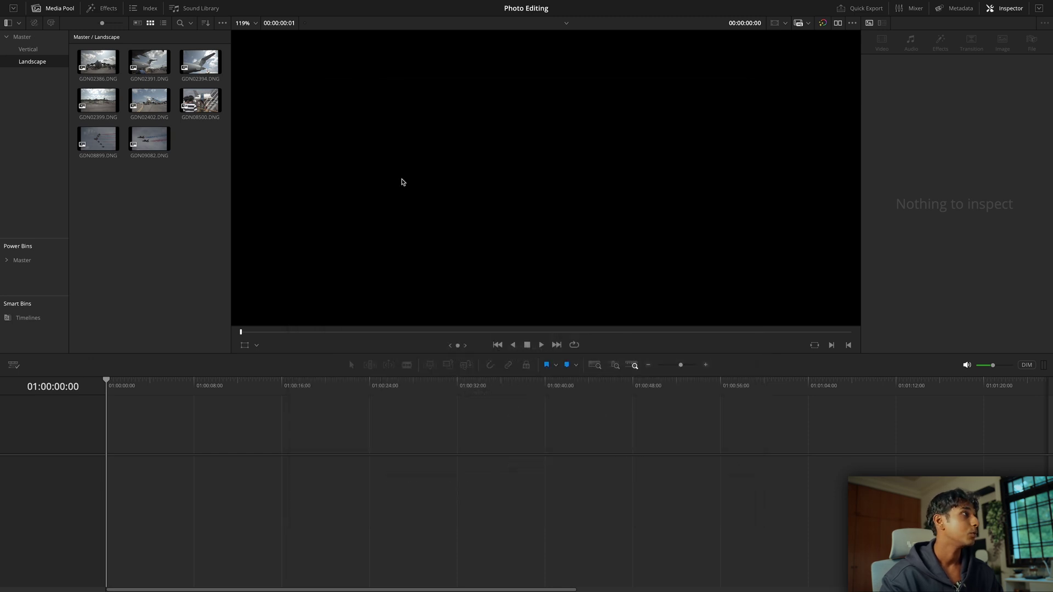
{"action": "left_click_drag", "start_coordinate": [106, 181], "coordinate": [113, 489]}
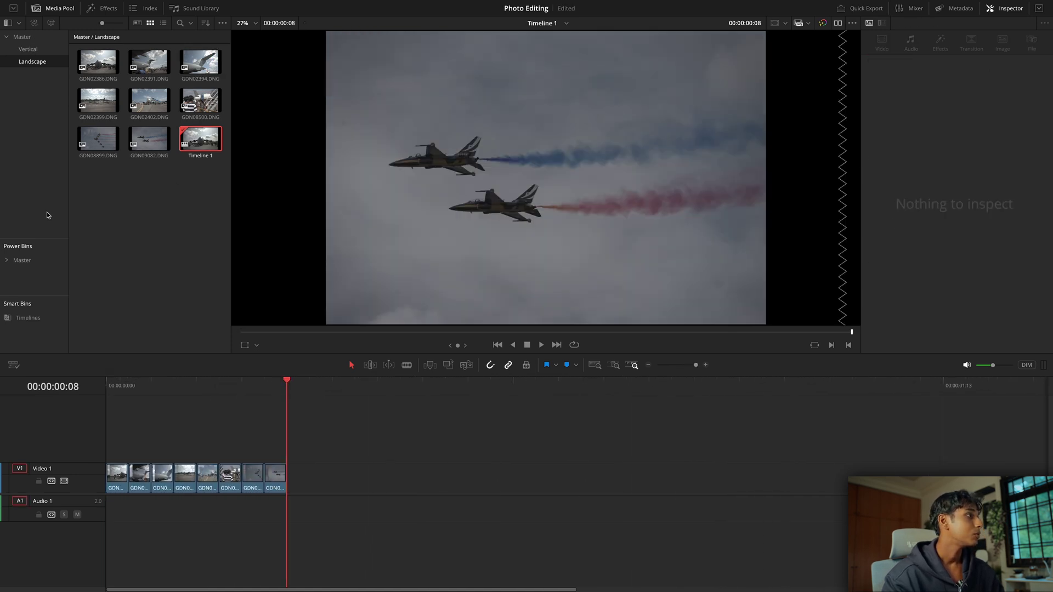
Duplicate Timeline 1 in the Landscape bin.
{"action": "left_click", "coordinate": [25, 324]}
{"action": "right_click", "coordinate": [103, 68]}
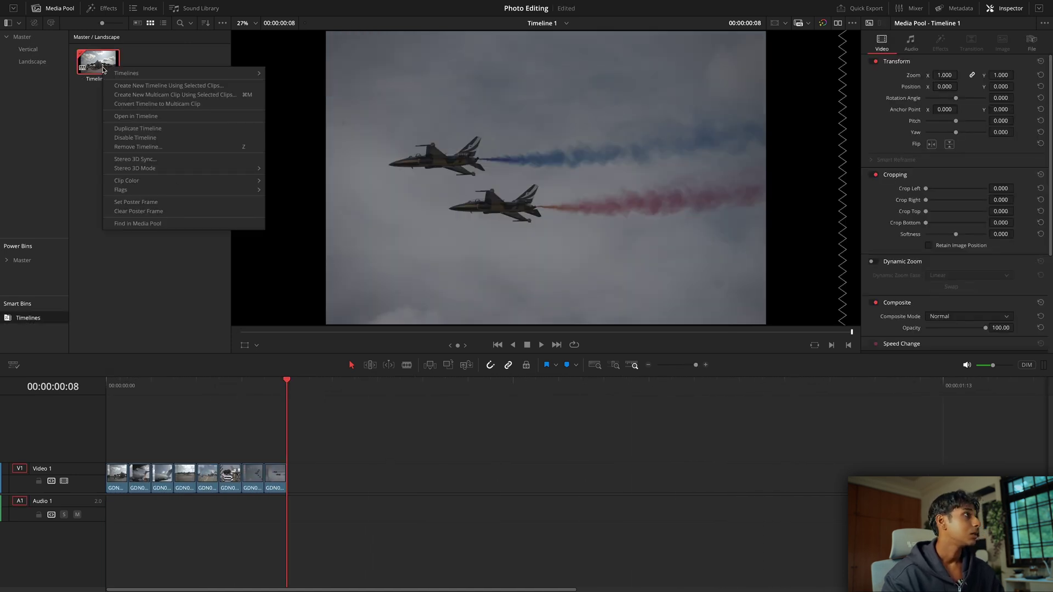
{"action": "left_click", "coordinate": [138, 129]}
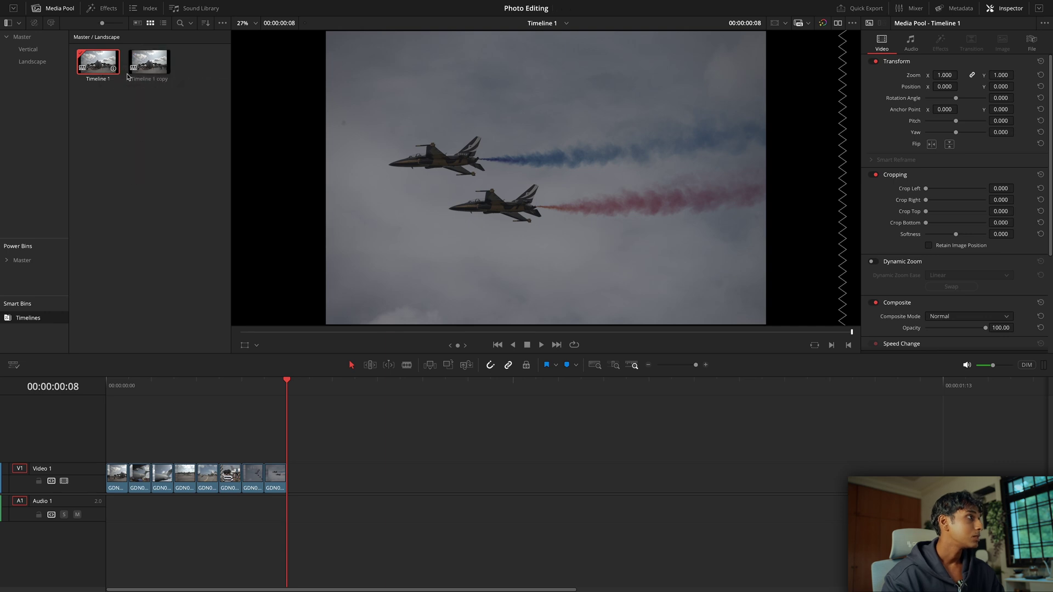
Give the timeline copy its own vertical resolution, independent of project settings.
{"action": "right_click", "coordinate": [143, 65]}
{"action": "mouse_move", "coordinate": [285, 69]}
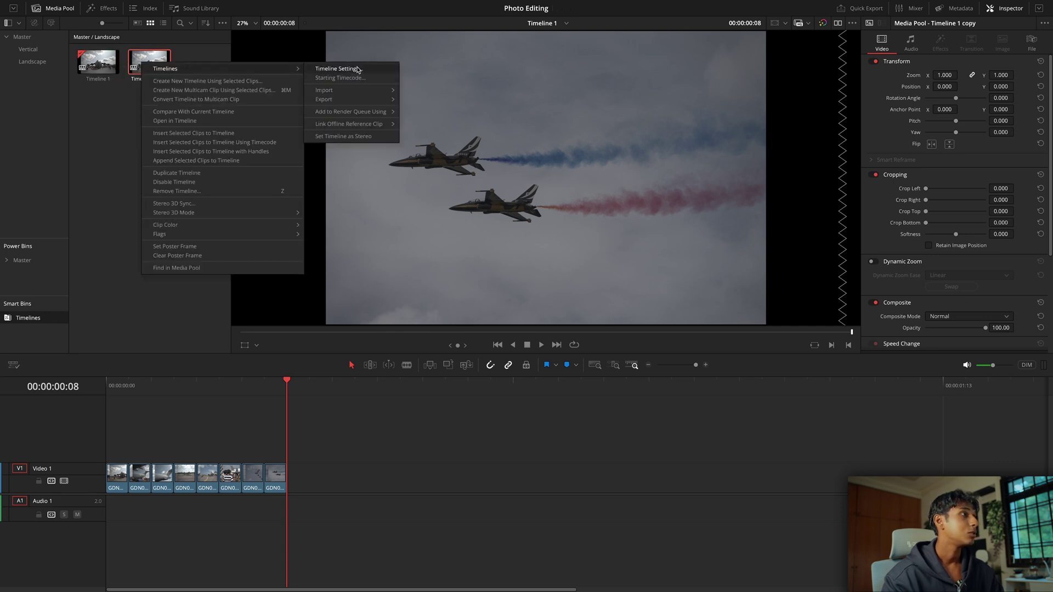
{"action": "left_click", "coordinate": [357, 69]}
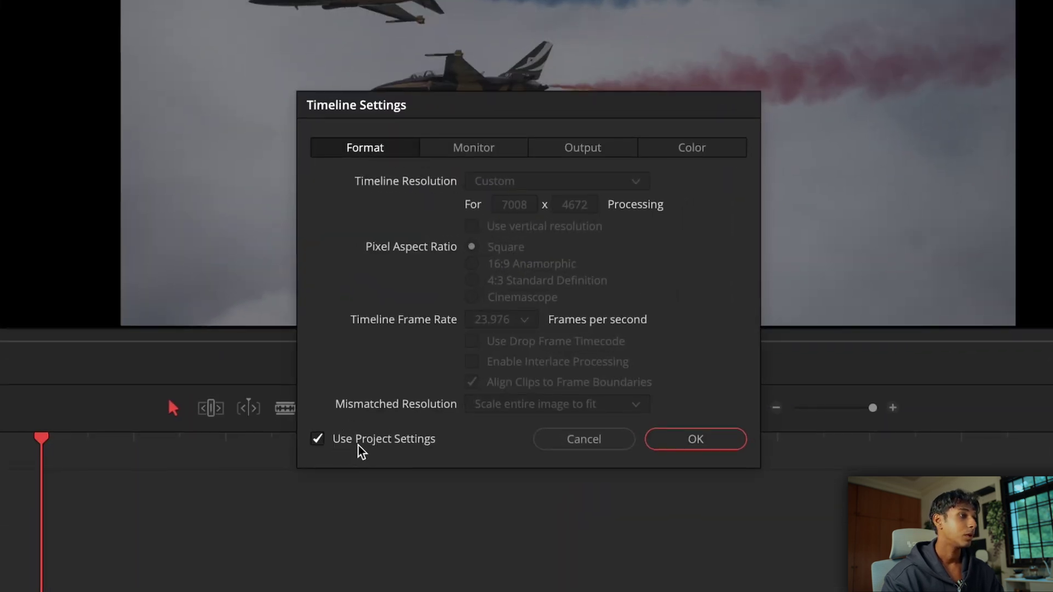
{"action": "left_click", "coordinate": [433, 382]}
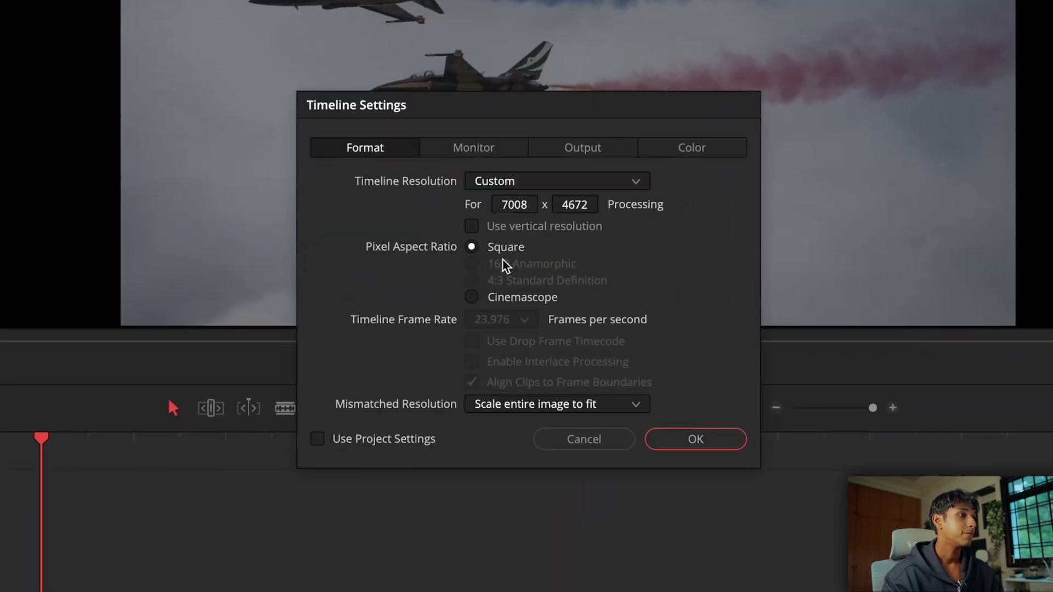
{"action": "left_click", "coordinate": [530, 227]}
{"action": "left_click", "coordinate": [686, 445]}
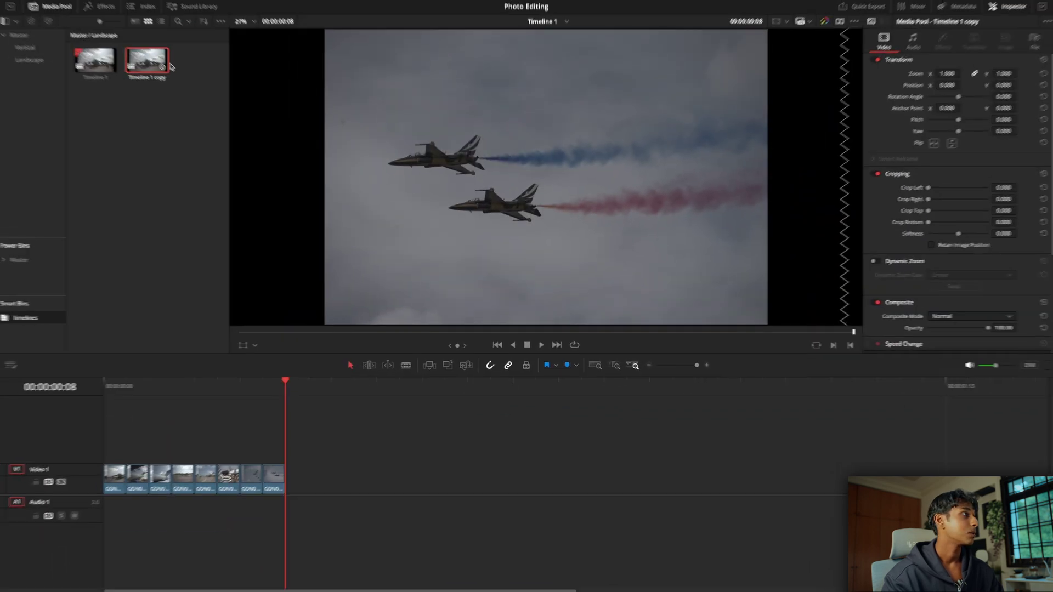
{"action": "left_click", "coordinate": [149, 78]}
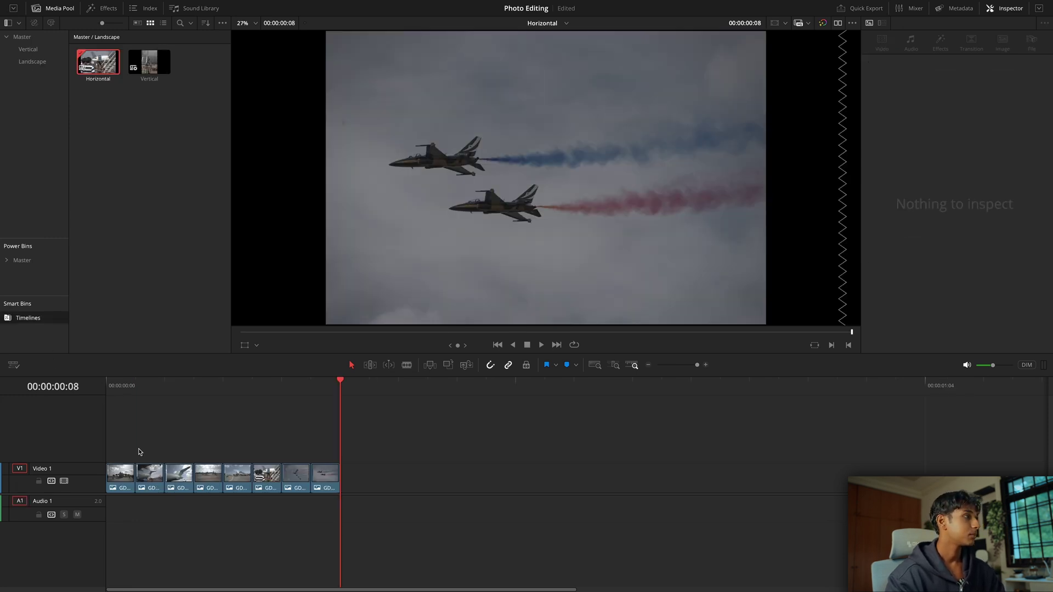
{"action": "key", "text": "shift+6"}
Set clip 01's Camera Raw decode quality to Full res., decoding using Clip.
{"action": "left_click", "coordinate": [16, 336]}
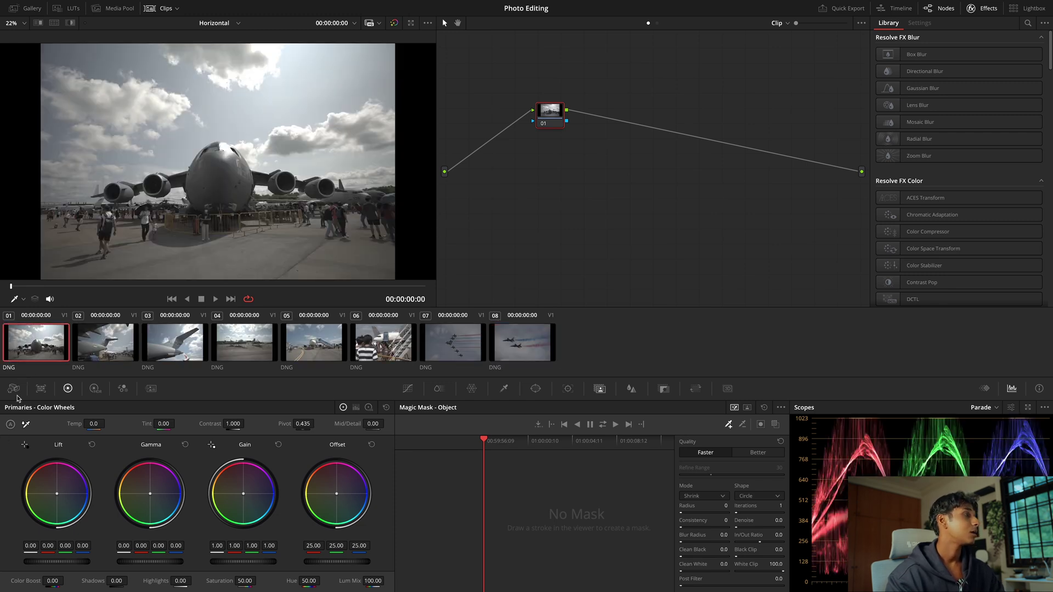
{"action": "left_click", "coordinate": [14, 388]}
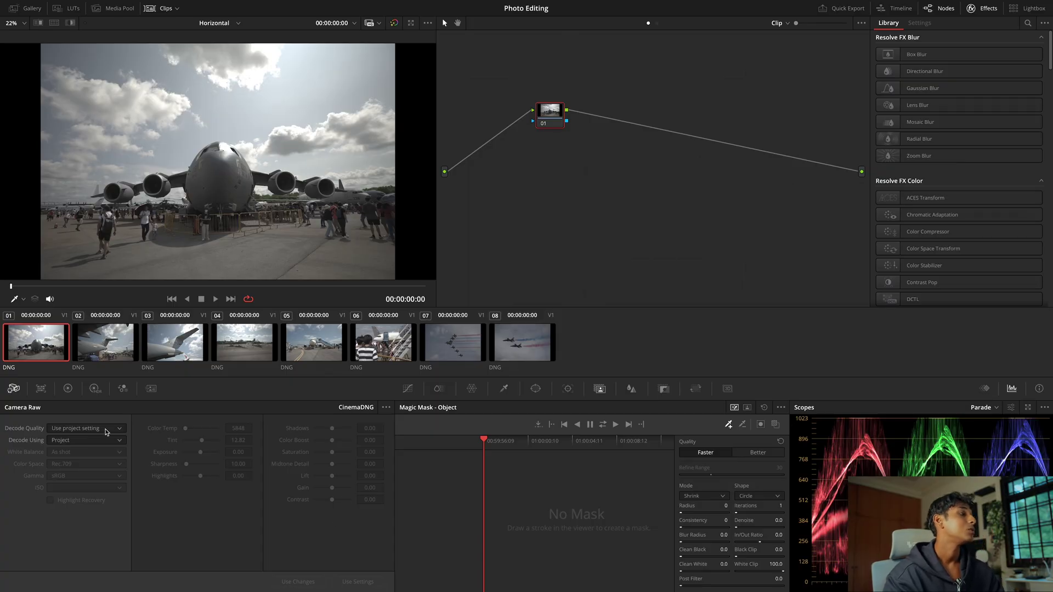
{"action": "left_click", "coordinate": [87, 450]}
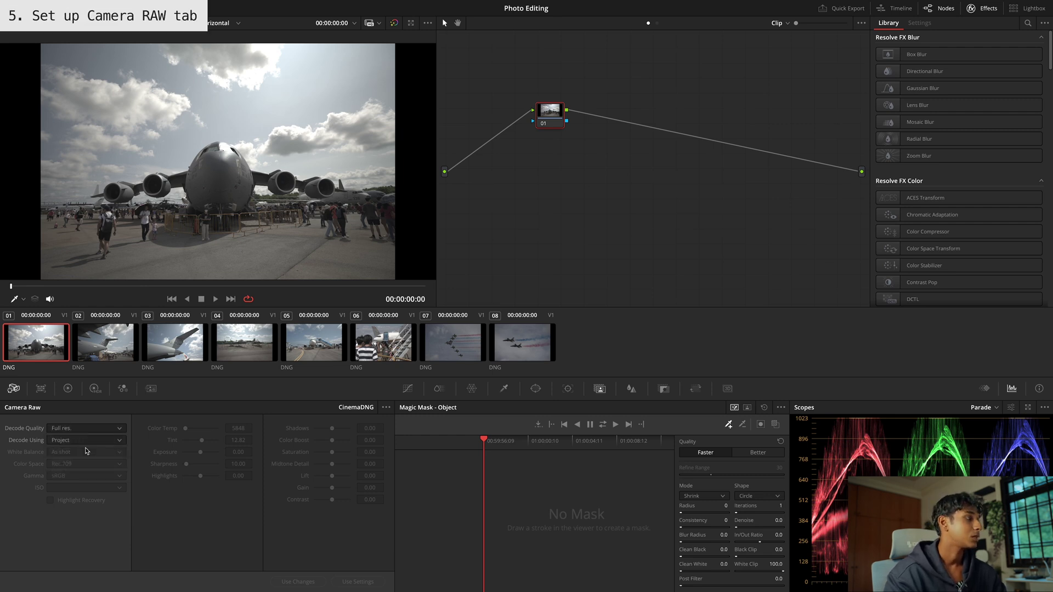
{"action": "left_click", "coordinate": [83, 445]}
{"action": "left_click", "coordinate": [61, 475]}
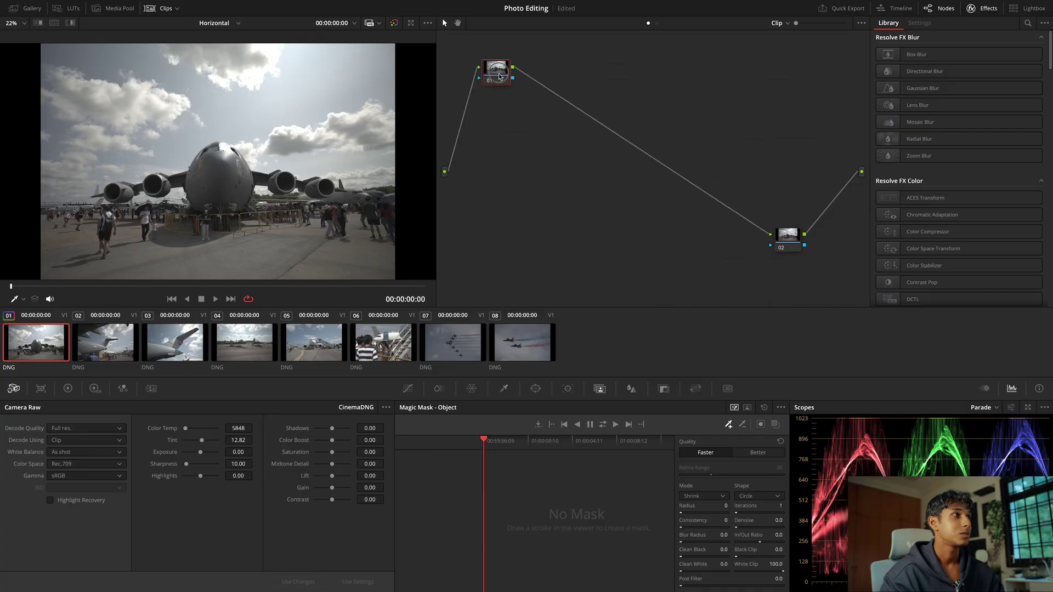
Apply the Color Space Transform effect to node 01 and tidy the node positions.
{"action": "left_click", "coordinate": [1027, 23]}
{"action": "type", "text": "color"}
{"action": "left_click_drag", "start_coordinate": [932, 94], "coordinate": [496, 71]}
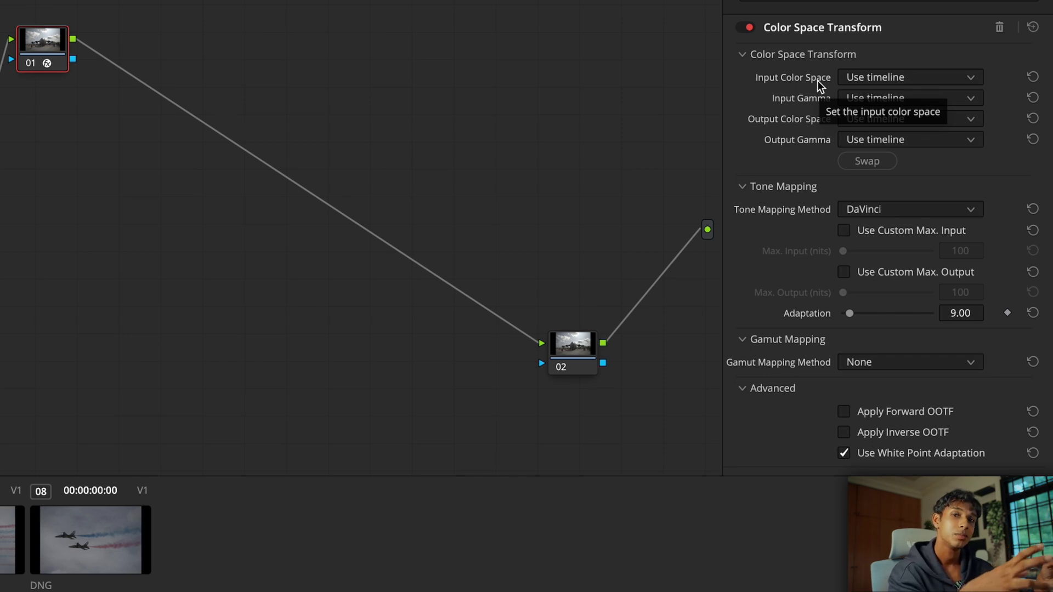
{"action": "left_click_drag", "start_coordinate": [577, 345], "coordinate": [614, 346]}
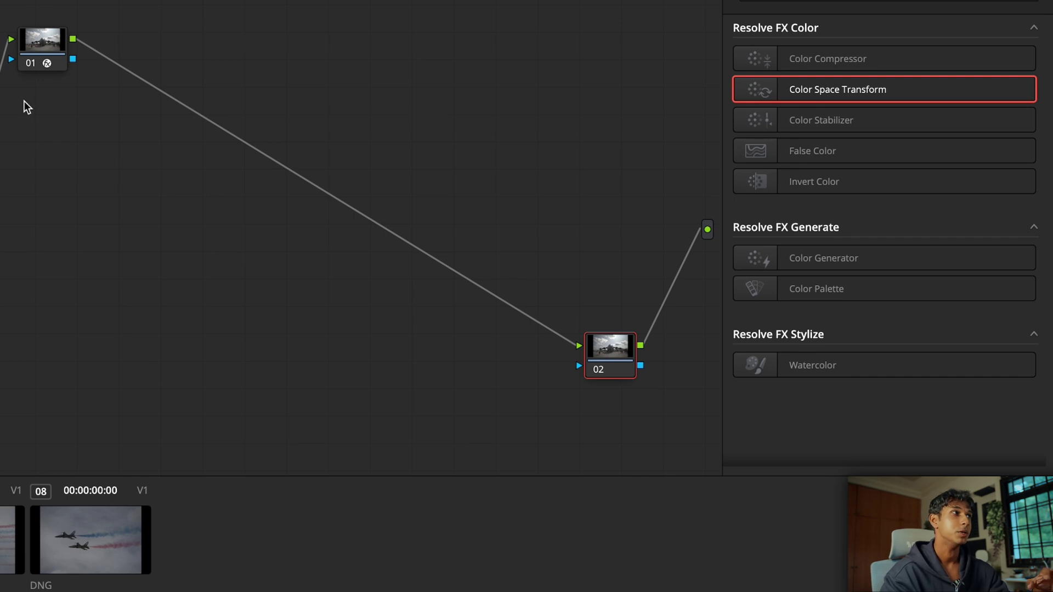
{"action": "left_click_drag", "start_coordinate": [43, 41], "coordinate": [23, 29]}
Set node 01's input colour space and input gamma to sRGB.
{"action": "left_click", "coordinate": [879, 78]}
{"action": "scroll", "coordinate": [906, 175], "scroll_direction": "down", "scroll_amount": 5}
{"action": "left_click", "coordinate": [861, 227]}
{"action": "left_click", "coordinate": [877, 97]}
{"action": "scroll", "coordinate": [877, 170], "scroll_direction": "down", "scroll_amount": 8}
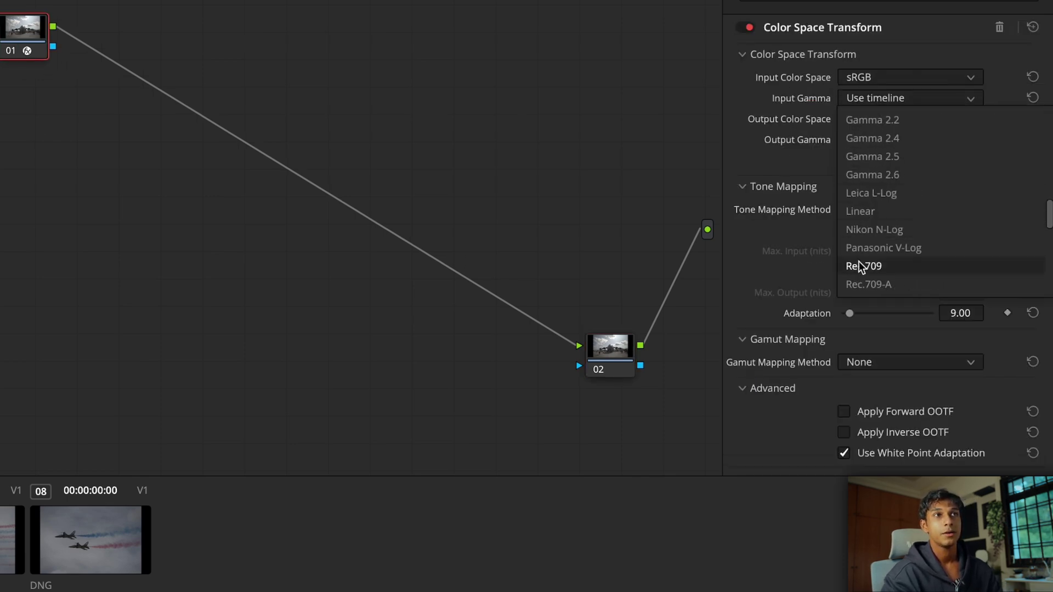
{"action": "scroll", "coordinate": [860, 265], "scroll_direction": "down", "scroll_amount": 3}
{"action": "left_click", "coordinate": [859, 266]}
Set node 01's output to DaVinci Wide Gamut / DaVinci Intermediate with tone mapping None.
{"action": "left_click", "coordinate": [882, 119]}
{"action": "scroll", "coordinate": [886, 189], "scroll_direction": "down", "scroll_amount": 6}
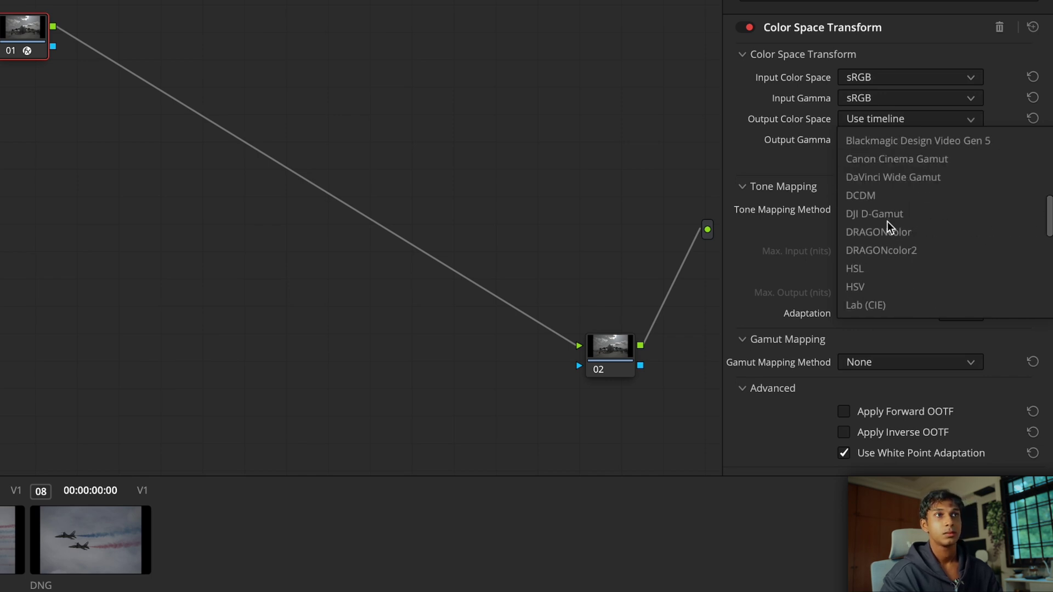
{"action": "left_click", "coordinate": [908, 176]}
{"action": "left_click", "coordinate": [890, 140]}
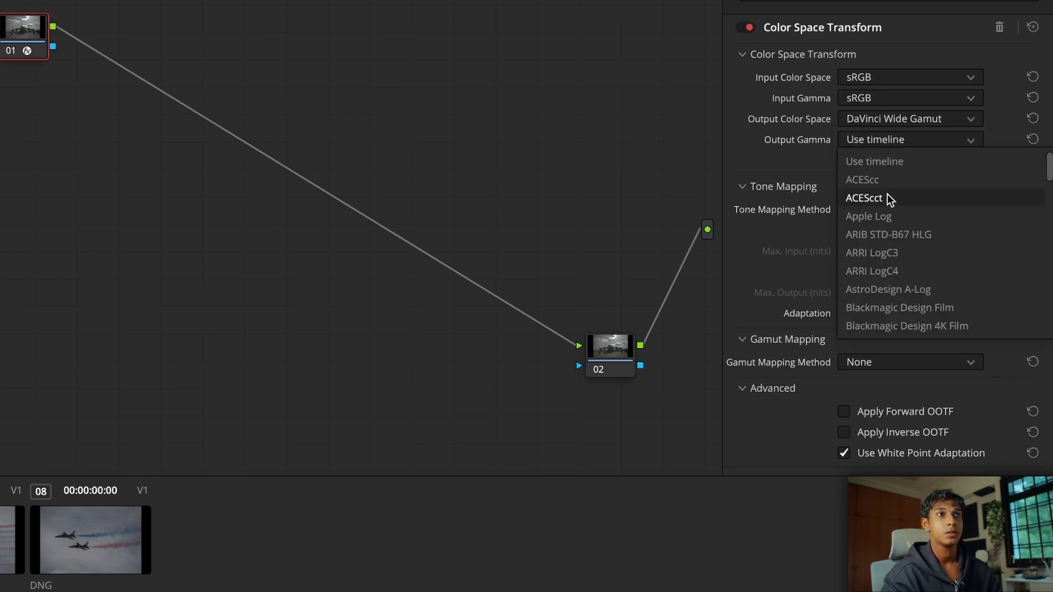
{"action": "scroll", "coordinate": [887, 228], "scroll_direction": "down", "scroll_amount": 5}
{"action": "scroll", "coordinate": [887, 228], "scroll_direction": "up", "scroll_amount": 5}
{"action": "scroll", "coordinate": [887, 228], "scroll_direction": "down", "scroll_amount": 5}
{"action": "left_click", "coordinate": [887, 228]}
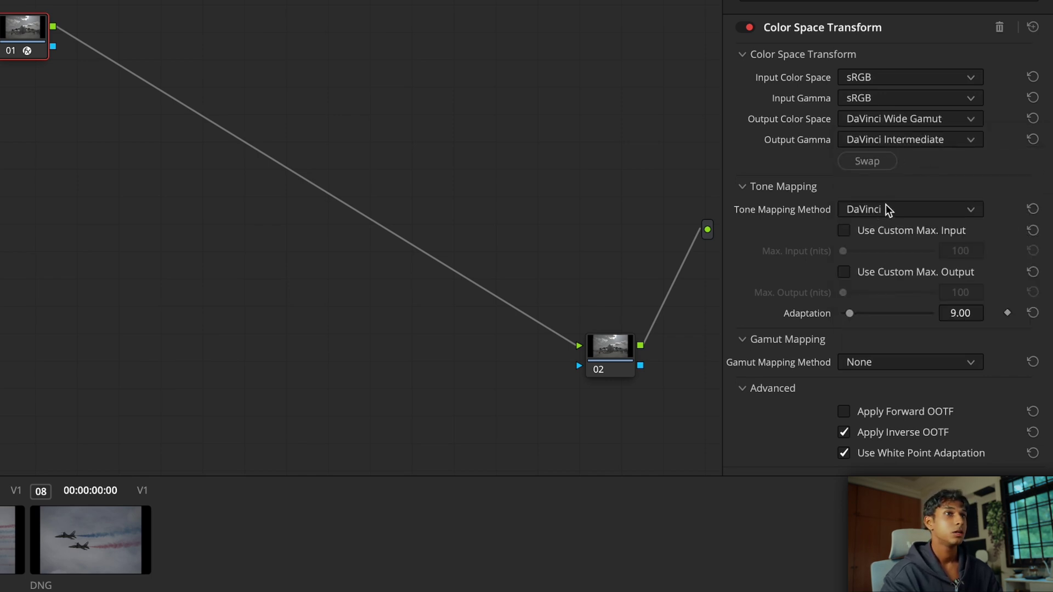
{"action": "left_click", "coordinate": [888, 213]}
{"action": "left_click", "coordinate": [874, 225]}
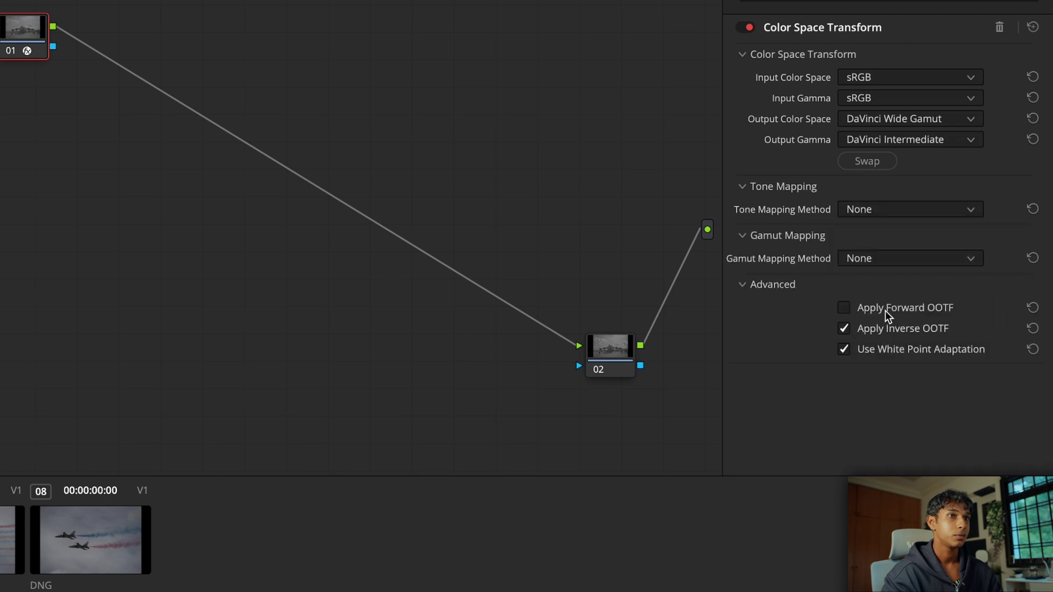
Swap node 02's spaces and use DaVinci tone mapping with custom max input and output.
{"action": "left_click_drag", "start_coordinate": [36, 29], "coordinate": [610, 350]}
{"action": "left_click", "coordinate": [631, 359]}
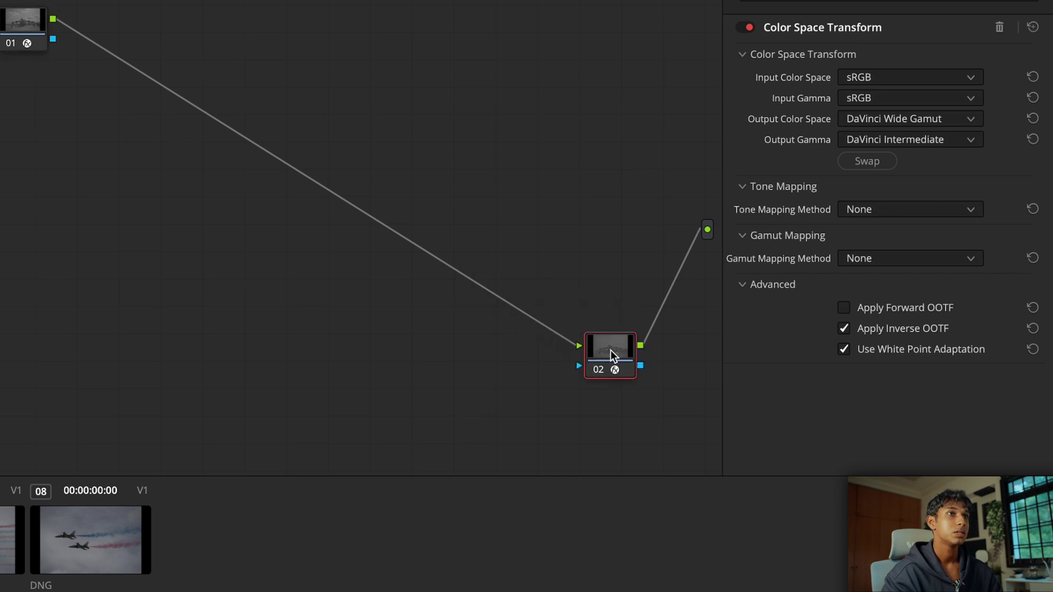
{"action": "left_click", "coordinate": [867, 160]}
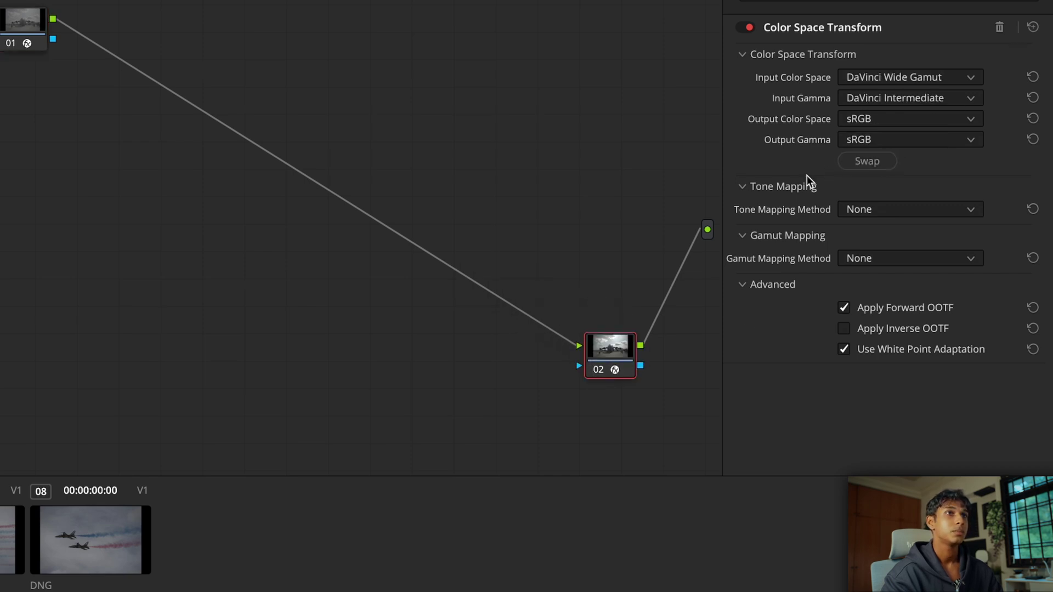
{"action": "left_click", "coordinate": [887, 215]}
{"action": "left_click", "coordinate": [777, 224]}
{"action": "left_click", "coordinate": [869, 215]}
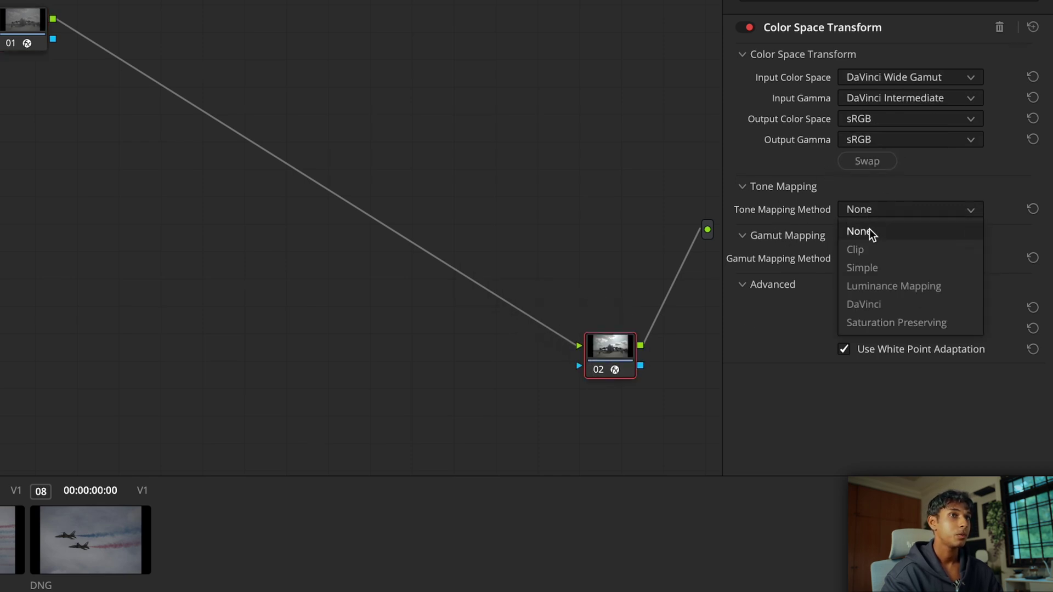
{"action": "left_click", "coordinate": [874, 304]}
{"action": "left_click", "coordinate": [843, 230]}
{"action": "left_click", "coordinate": [850, 251]}
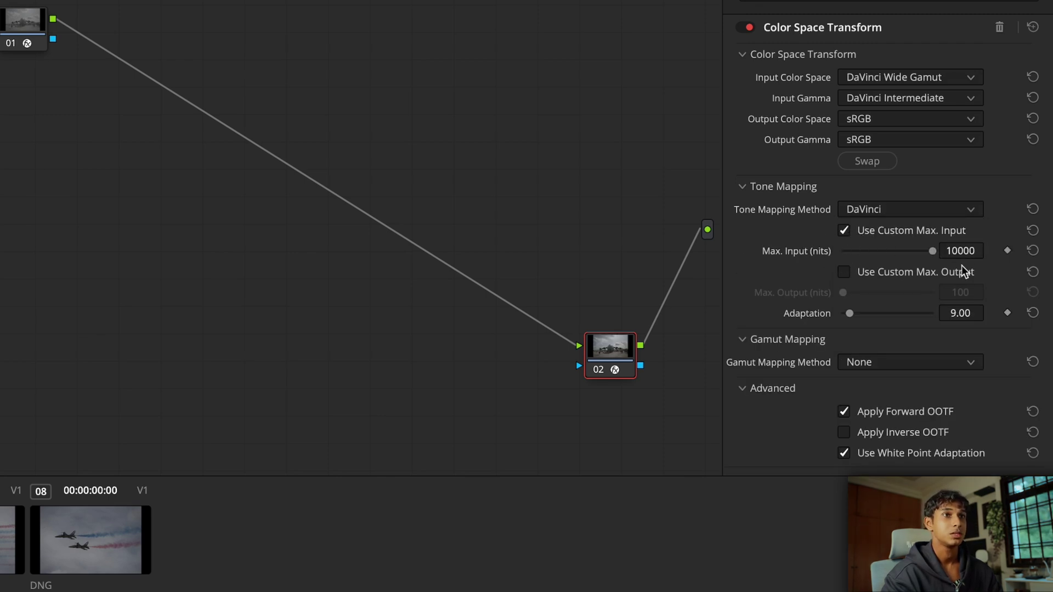
{"action": "left_click", "coordinate": [863, 278]}
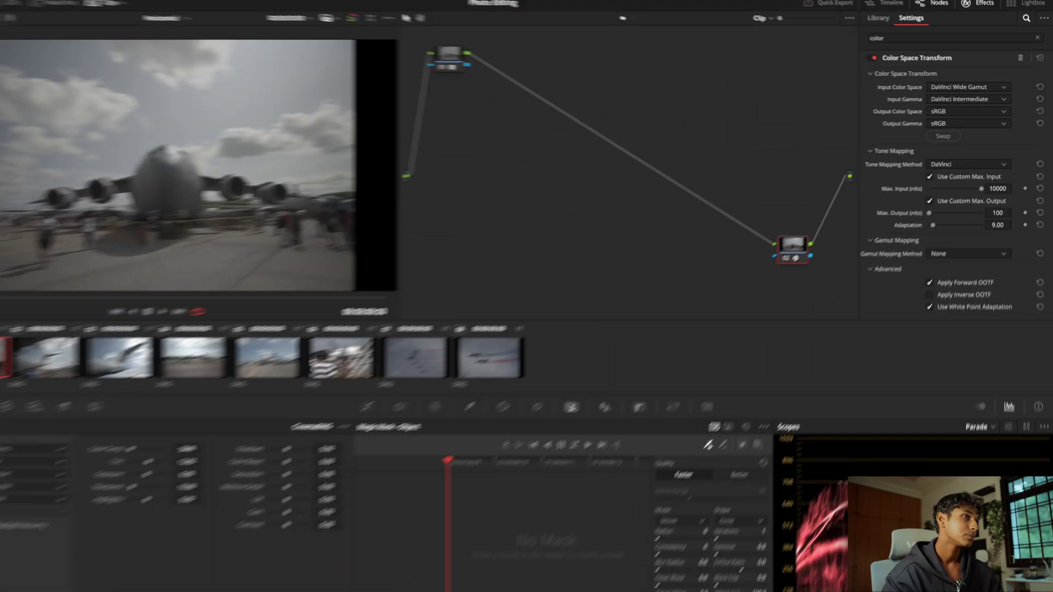
{"action": "left_click", "coordinate": [34, 22]}
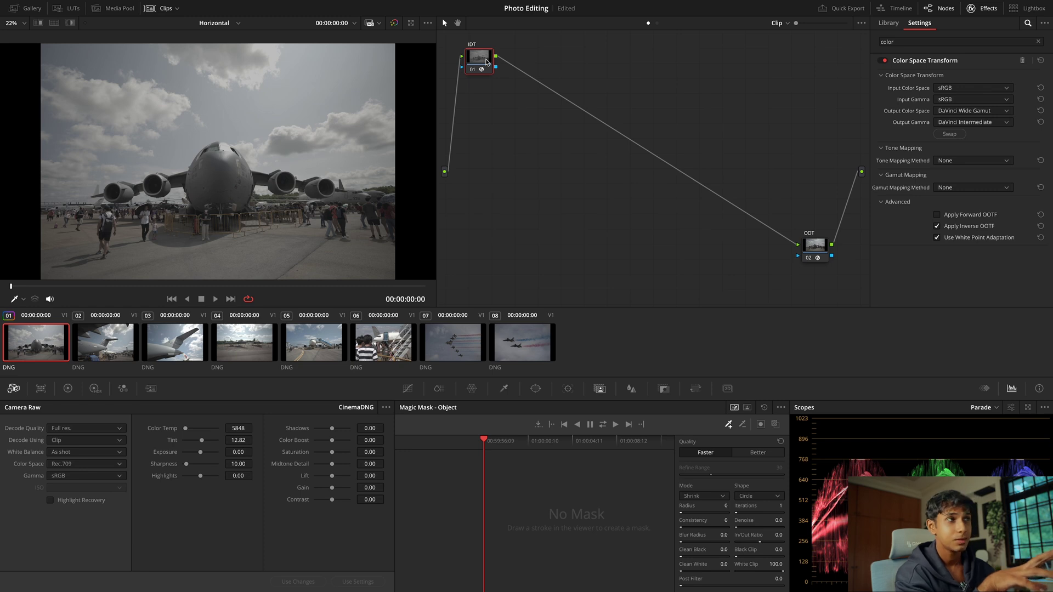
Add three serial nodes, 02–04, after the IDT node and move them down.
{"action": "left_click_drag", "start_coordinate": [485, 61], "coordinate": [485, 56]}
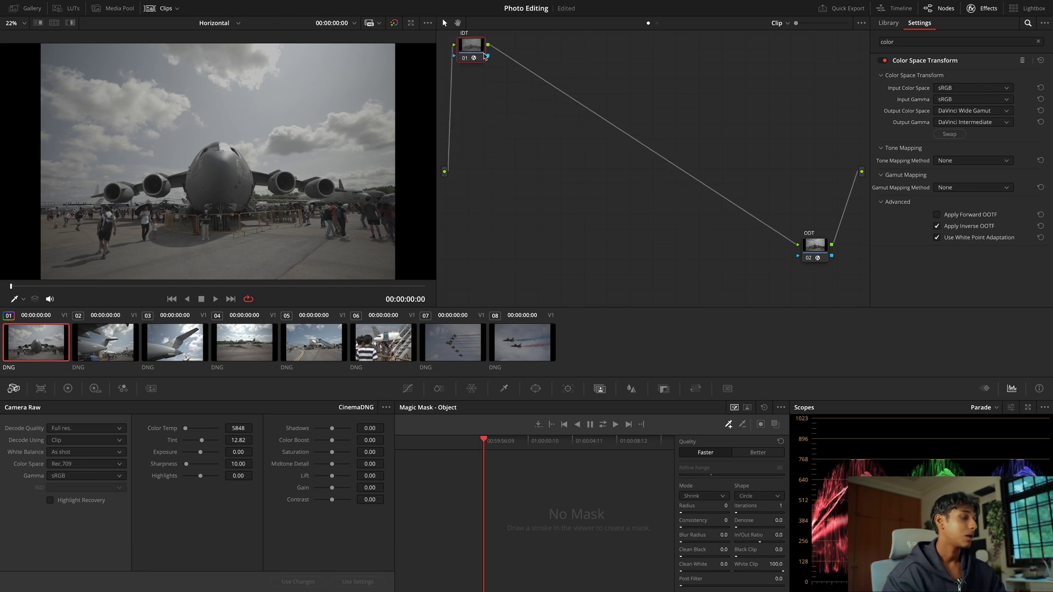
{"action": "key", "text": "alt+s"}
{"action": "key", "text": "alt+s"}
{"action": "key", "text": "alt+s"}
{"action": "left_click", "coordinate": [516, 83]}
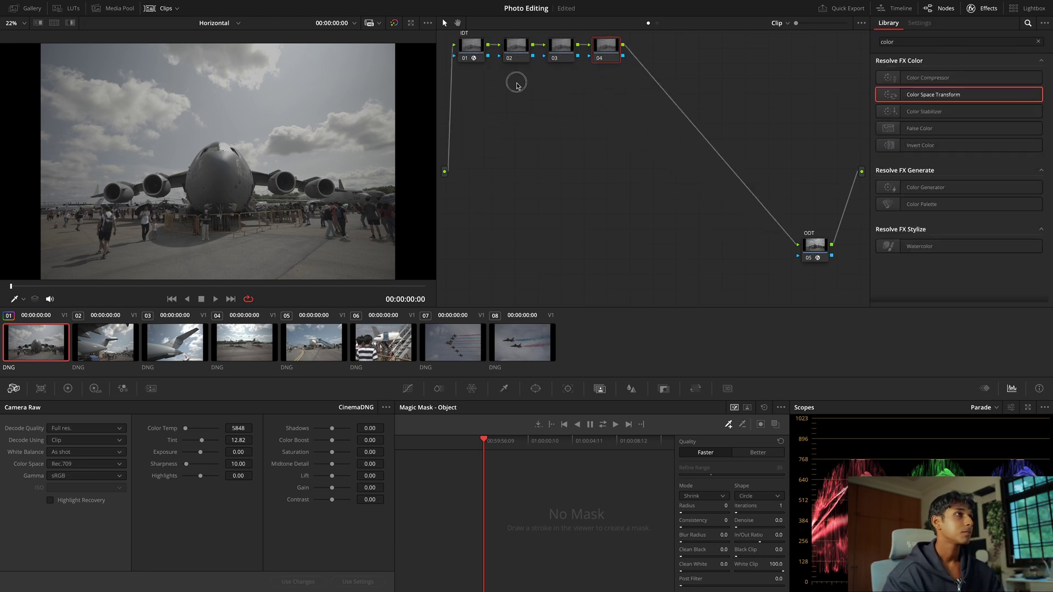
{"action": "left_click_drag", "start_coordinate": [607, 59], "coordinate": [605, 181]}
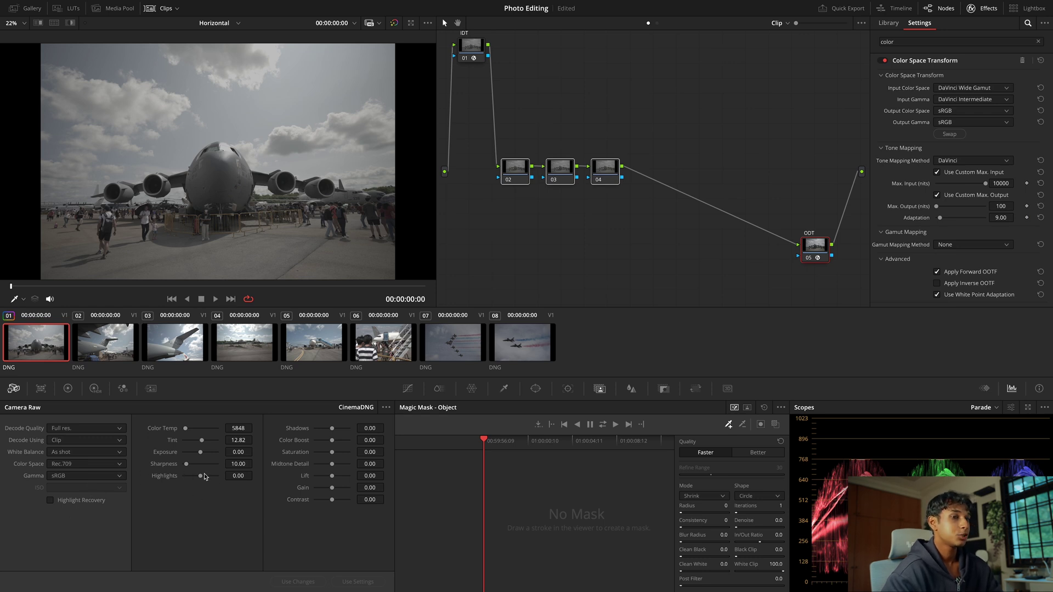
Set Highlights -100, Exposure about 1.02, Color Temp 6500, and raise Tint.
{"action": "left_click_drag", "start_coordinate": [238, 452], "coordinate": [288, 457]}
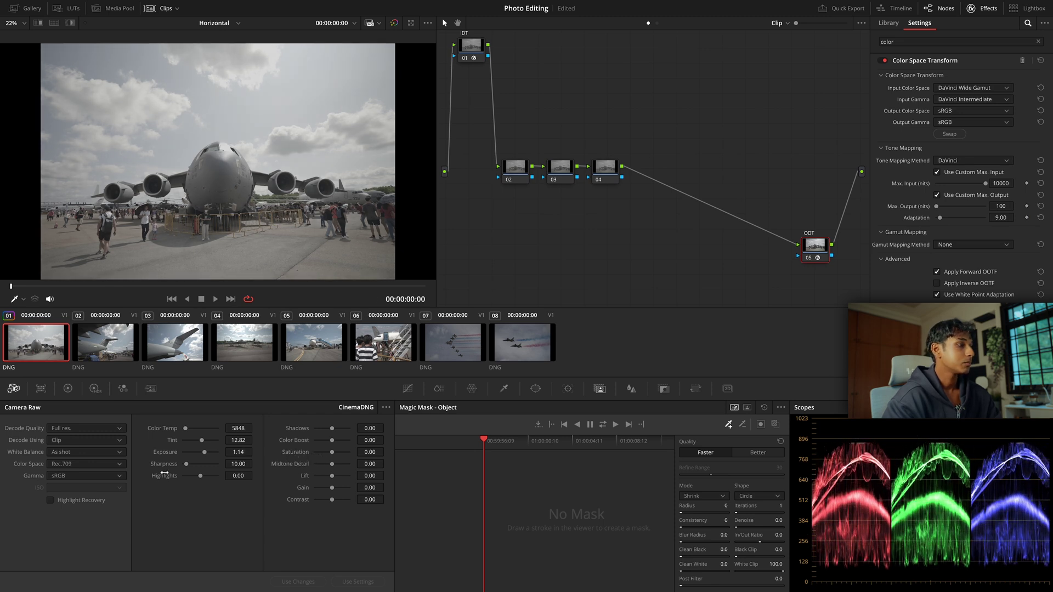
{"action": "double_click", "coordinate": [167, 453]}
{"action": "left_click_drag", "start_coordinate": [200, 476], "coordinate": [180, 477]}
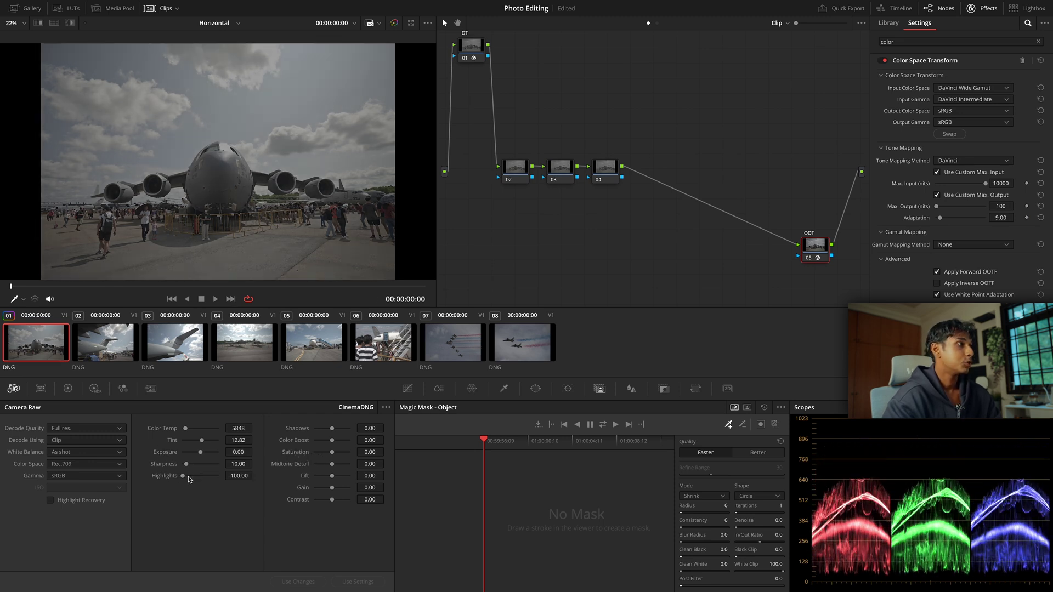
{"action": "left_click_drag", "start_coordinate": [236, 452], "coordinate": [254, 428]}
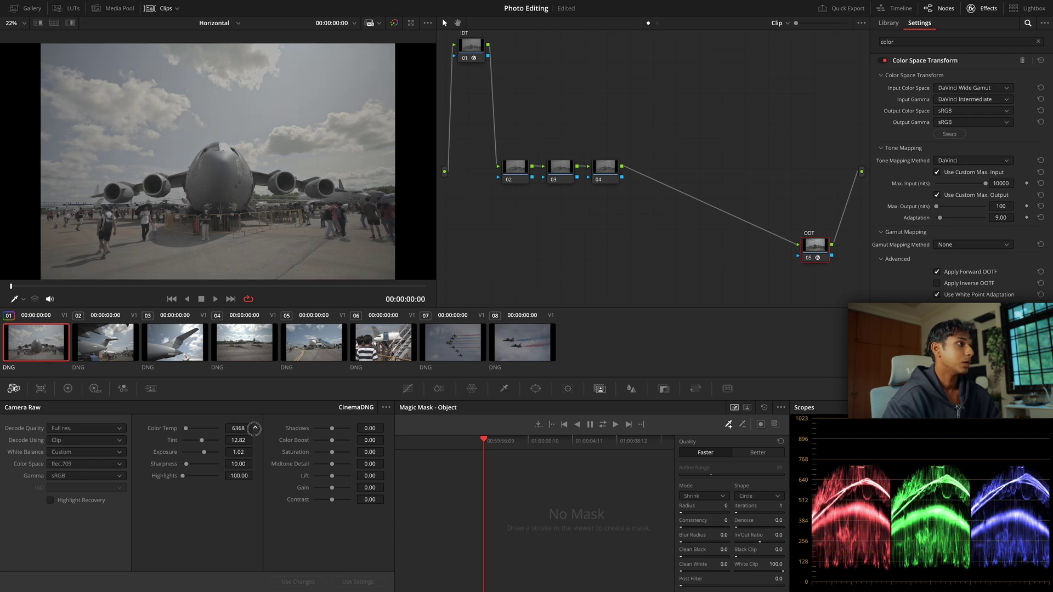
{"action": "double_click", "coordinate": [169, 427]}
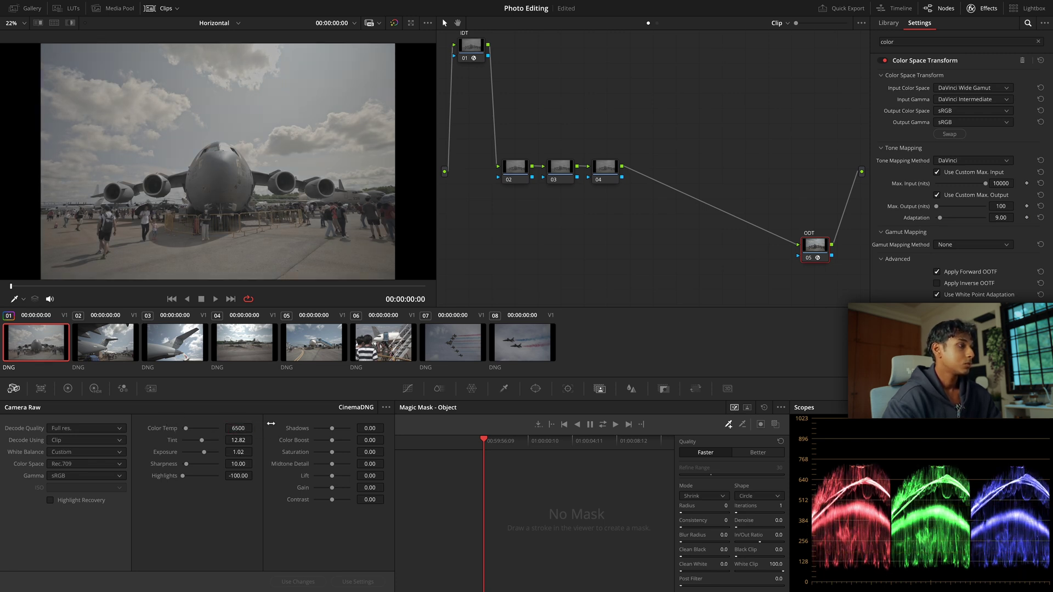
{"action": "double_click", "coordinate": [171, 440]}
{"action": "left_click_drag", "start_coordinate": [241, 440], "coordinate": [317, 441]}
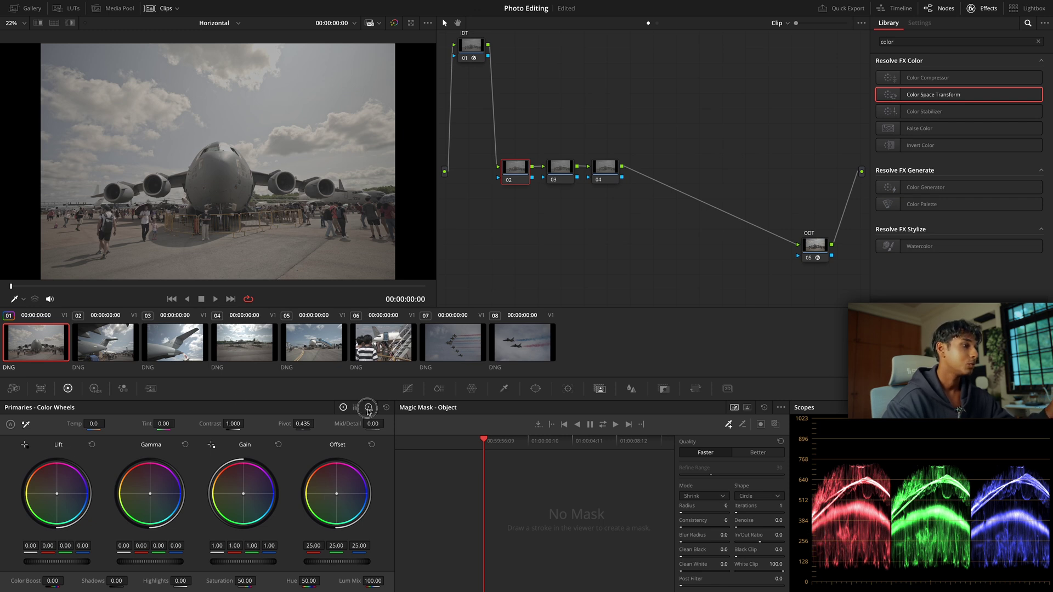
Run Cleanup Node Graph and shift nodes 02–04 to the left.
{"action": "left_click", "coordinate": [13, 388]}
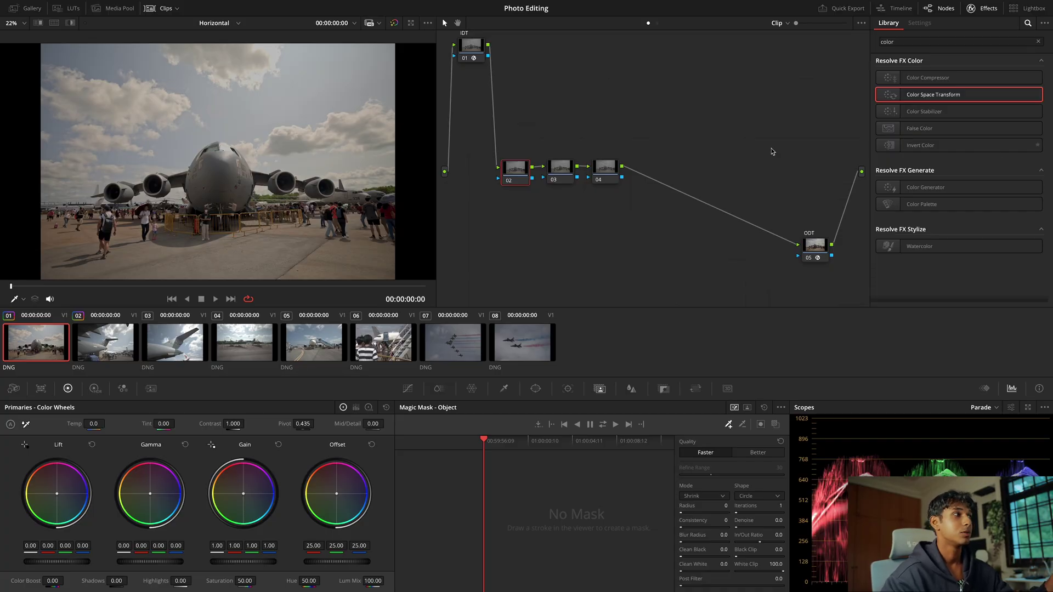
{"action": "right_click", "coordinate": [697, 224]}
{"action": "left_click", "coordinate": [735, 333]}
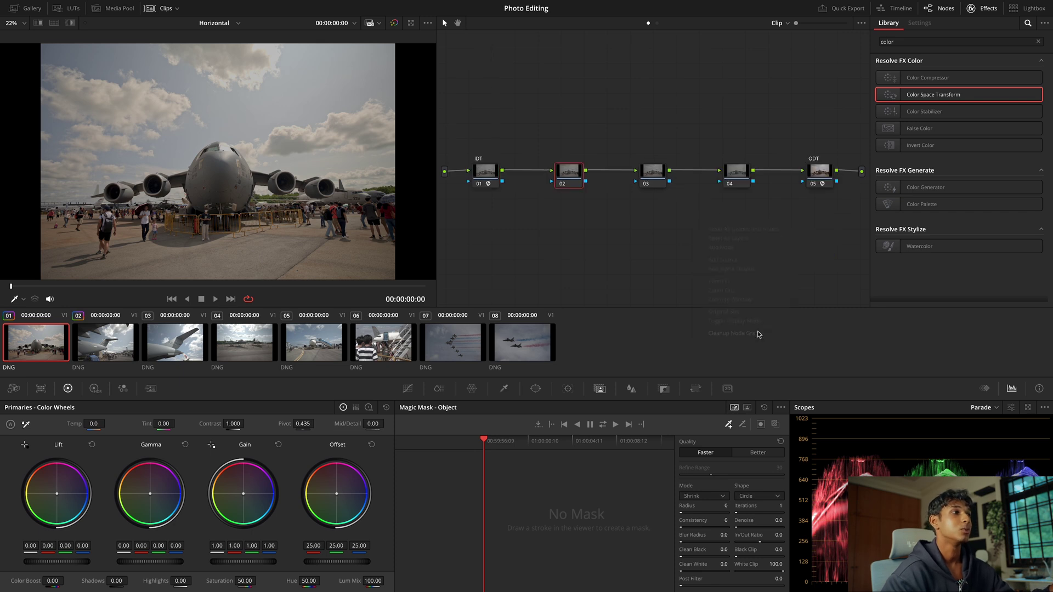
{"action": "left_click", "coordinate": [735, 174]}
{"action": "left_click_drag", "start_coordinate": [734, 174], "coordinate": [655, 174]}
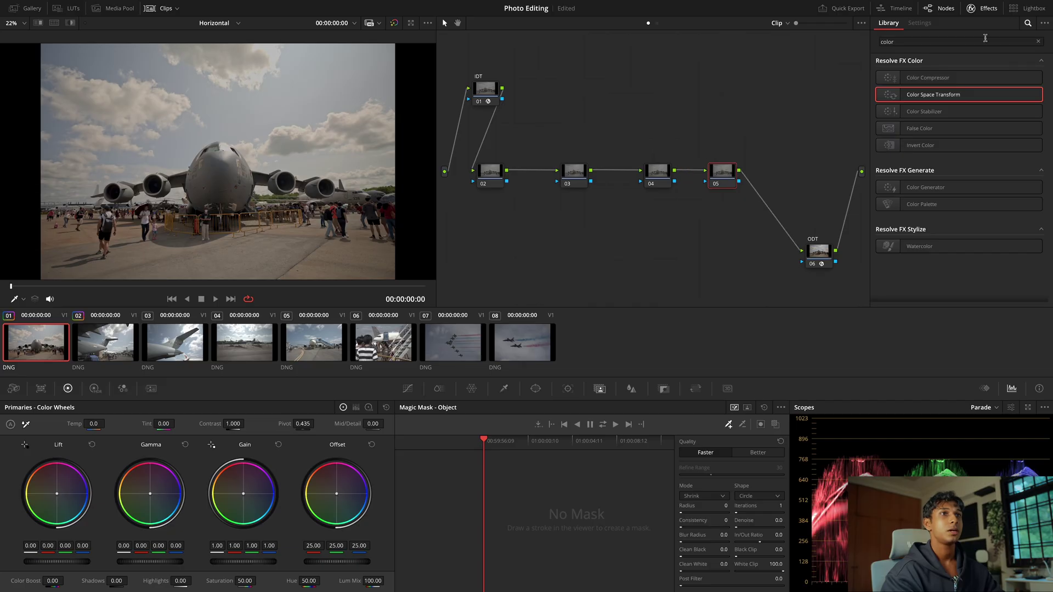
Apply Transform to node 05 with a slight zoom, and set master gain to about 1.23.
{"action": "key", "text": "ctrl+a"}
{"action": "type", "text": "tra"}
{"action": "double_click", "coordinate": [932, 77]}
{"action": "left_click_drag", "start_coordinate": [946, 124], "coordinate": [1016, 123]}
{"action": "scroll", "coordinate": [319, 199], "scroll_direction": "down", "scroll_amount": 2}
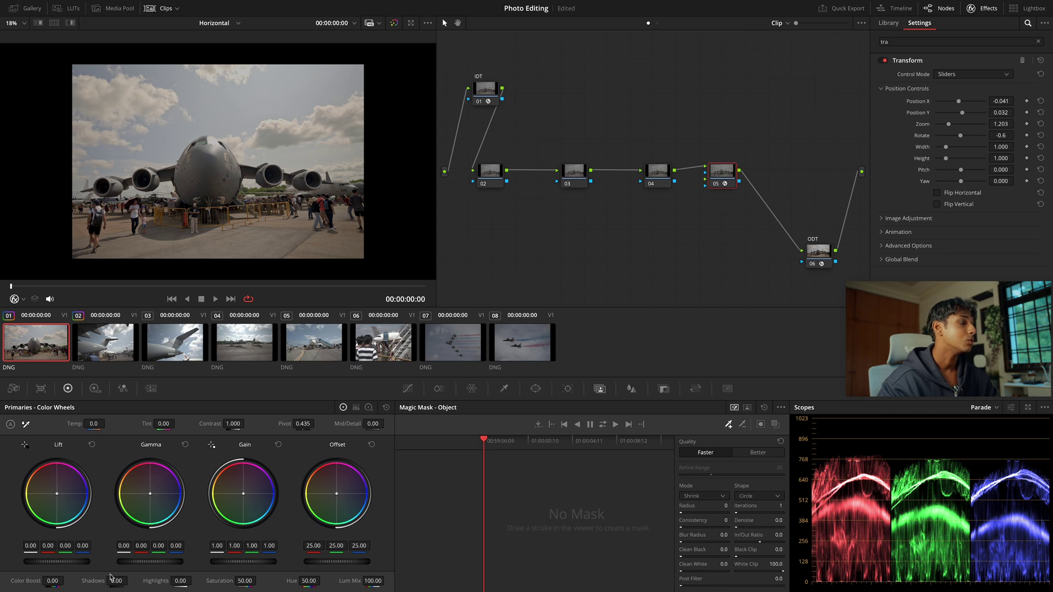
{"action": "left_click_drag", "start_coordinate": [217, 546], "coordinate": [363, 575]}
{"action": "left_click_drag", "start_coordinate": [274, 561], "coordinate": [258, 558]}
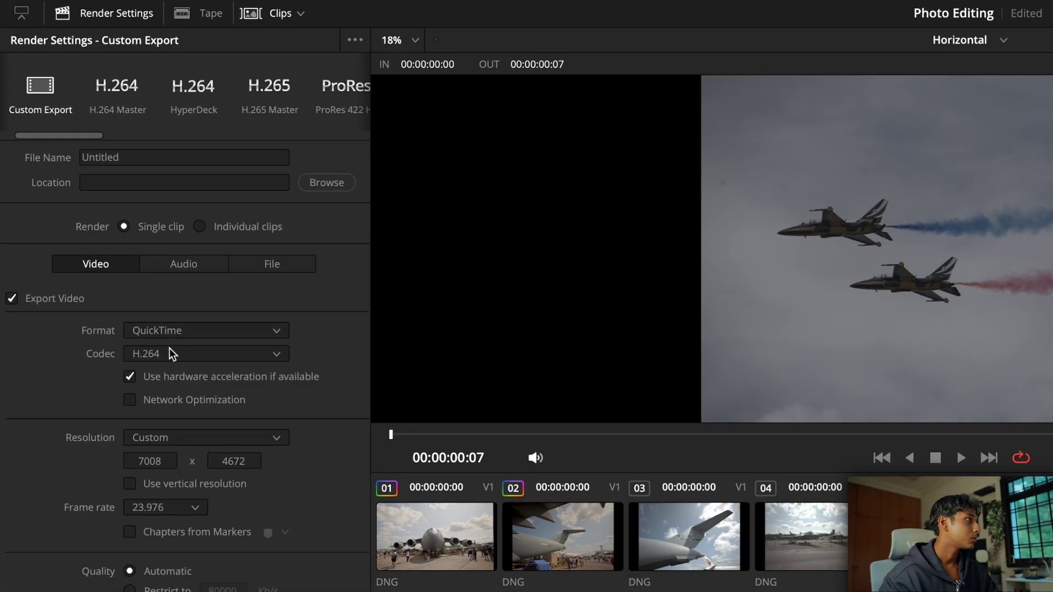
Set the export format to JPEG, YUV 420 8-bit at 23.976 fps, with fixed compression.
{"action": "left_click", "coordinate": [178, 328]}
{"action": "left_click", "coordinate": [182, 367]}
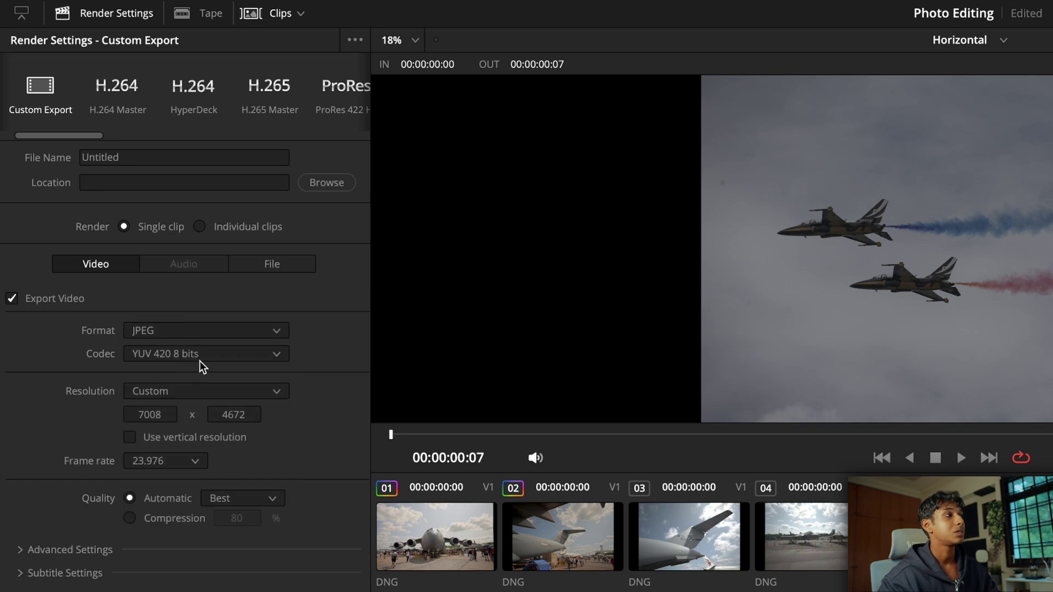
{"action": "left_click", "coordinate": [165, 355]}
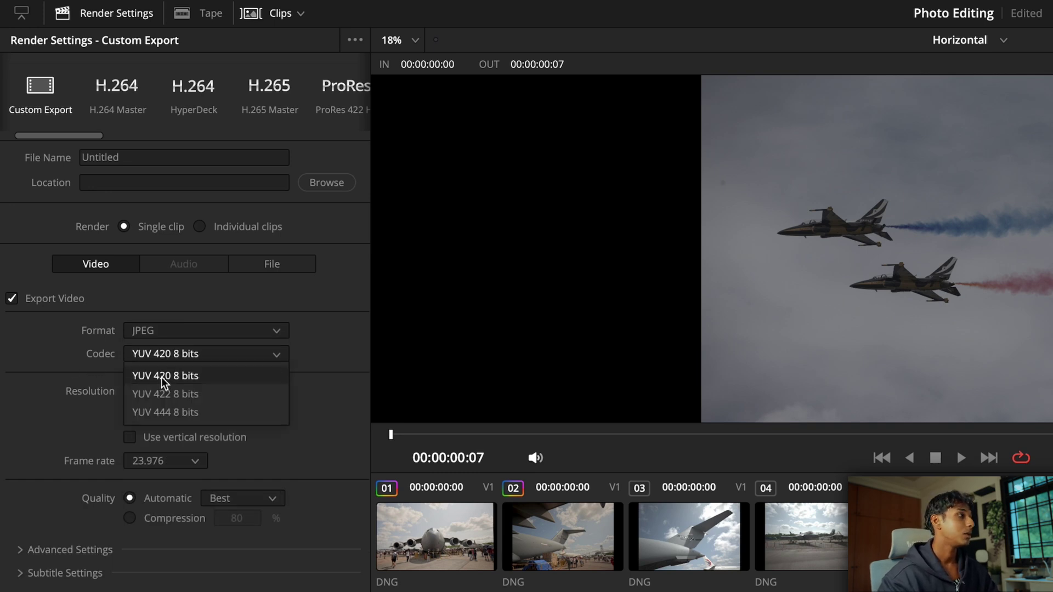
{"action": "left_click", "coordinate": [171, 373]}
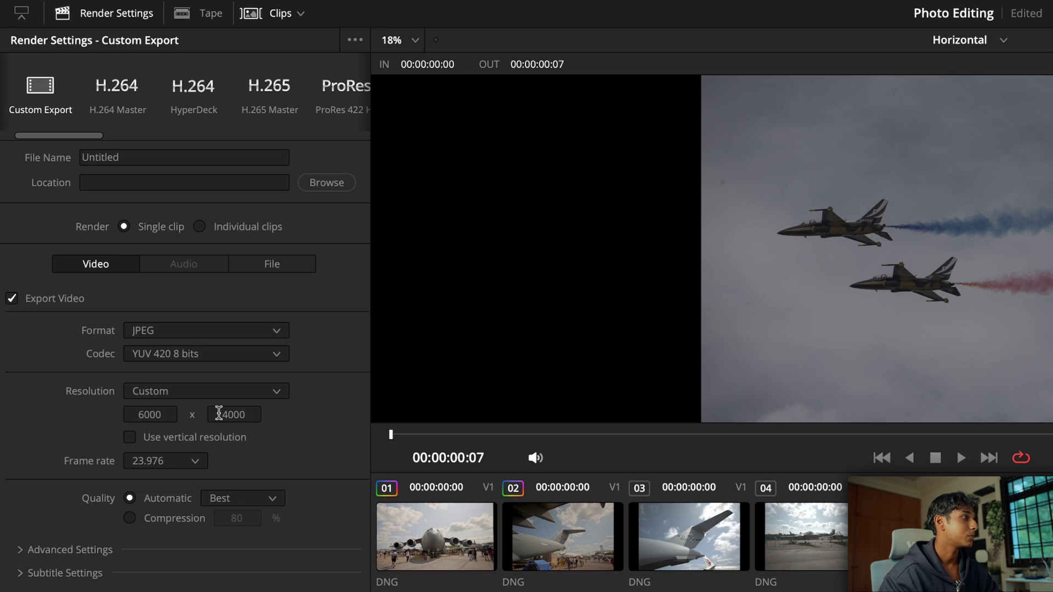
{"action": "left_click", "coordinate": [173, 464]}
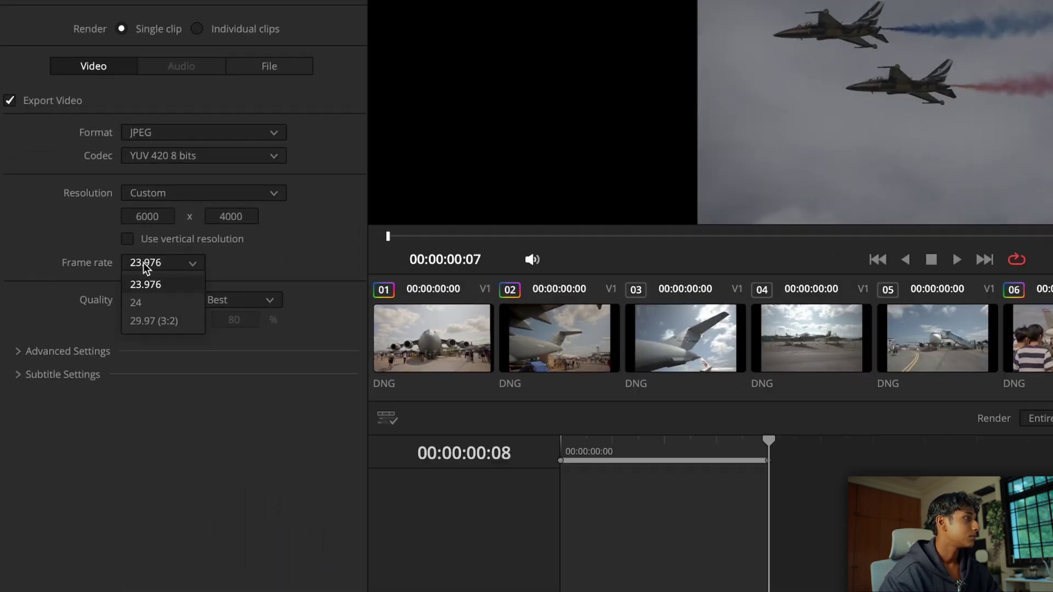
{"action": "left_click", "coordinate": [151, 485]}
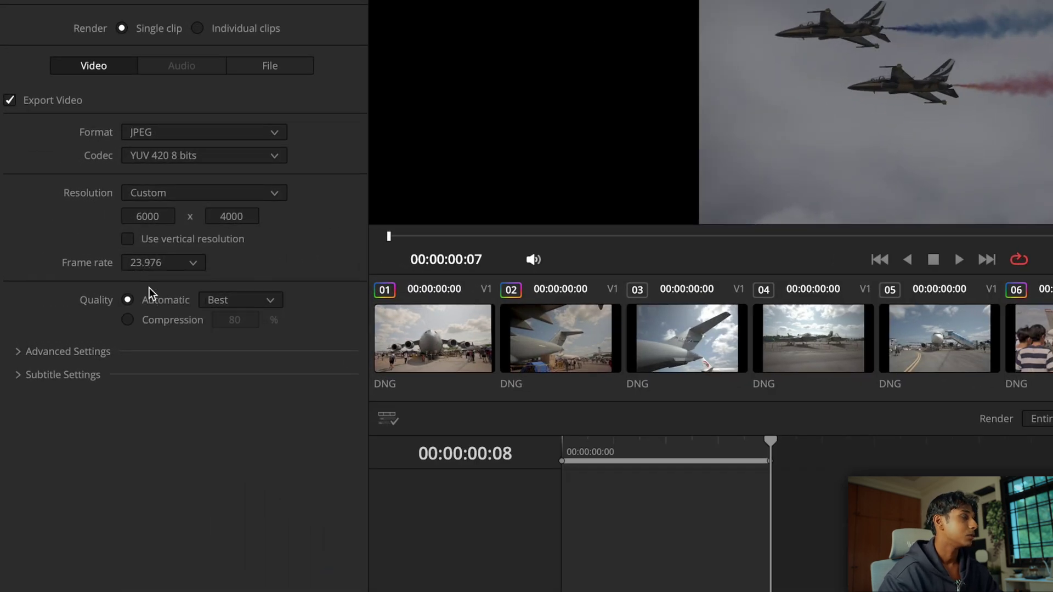
{"action": "left_click", "coordinate": [183, 325]}
{"action": "left_click", "coordinate": [230, 321]}
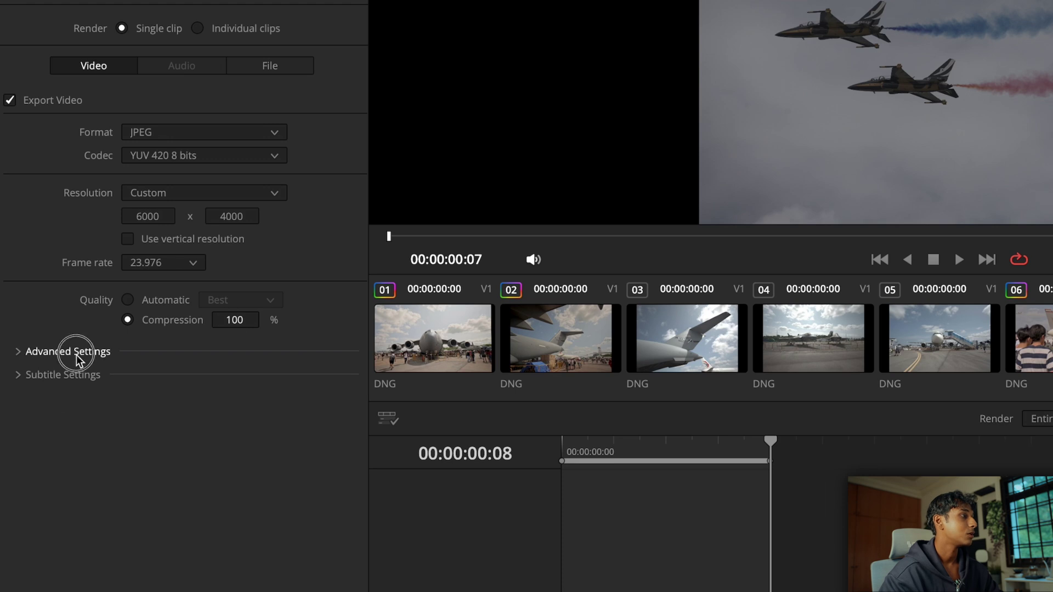
Tag the output colour space and gamma as sRGB in the advanced settings.
{"action": "left_click", "coordinate": [77, 354]}
{"action": "left_click", "coordinate": [179, 458]}
{"action": "scroll", "coordinate": [172, 519], "scroll_direction": "down", "scroll_amount": 5}
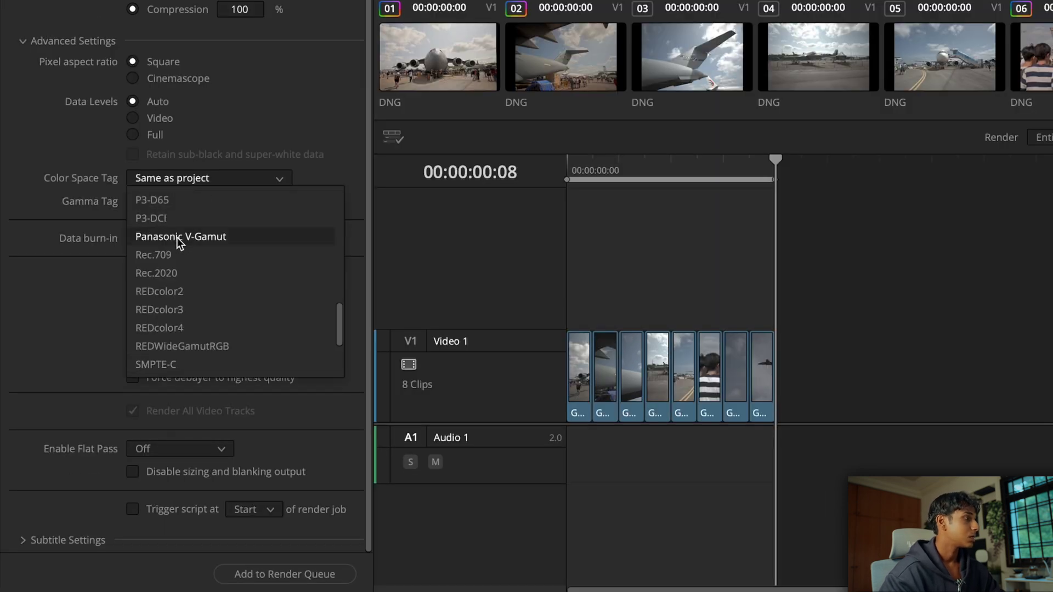
{"action": "scroll", "coordinate": [176, 238], "scroll_direction": "down", "scroll_amount": 3}
{"action": "left_click", "coordinate": [160, 364]}
{"action": "left_click", "coordinate": [176, 202]}
{"action": "scroll", "coordinate": [179, 242], "scroll_direction": "down", "scroll_amount": 2}
{"action": "left_click", "coordinate": [171, 278]}
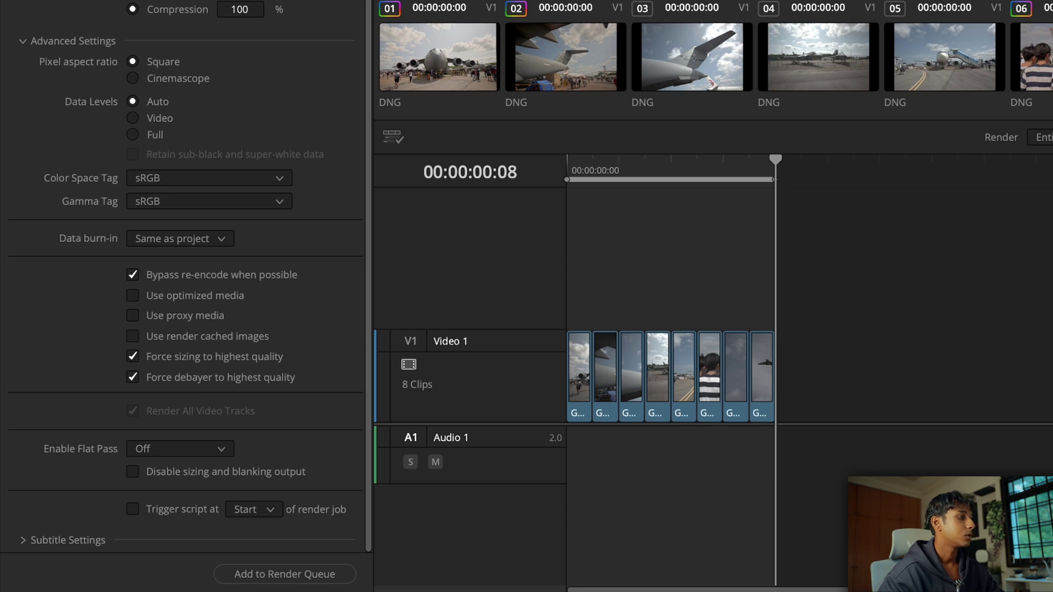
{"action": "scroll", "coordinate": [263, 570], "scroll_direction": "up", "scroll_amount": 1}
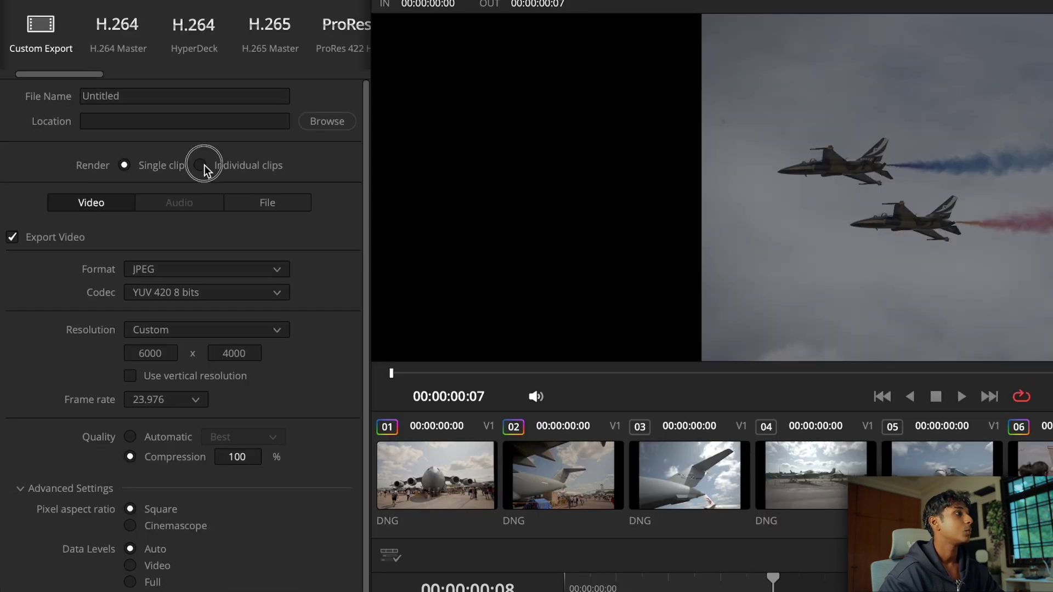
Render individual clips named after their source files, saved to Downloads.
{"action": "left_click", "coordinate": [204, 165]}
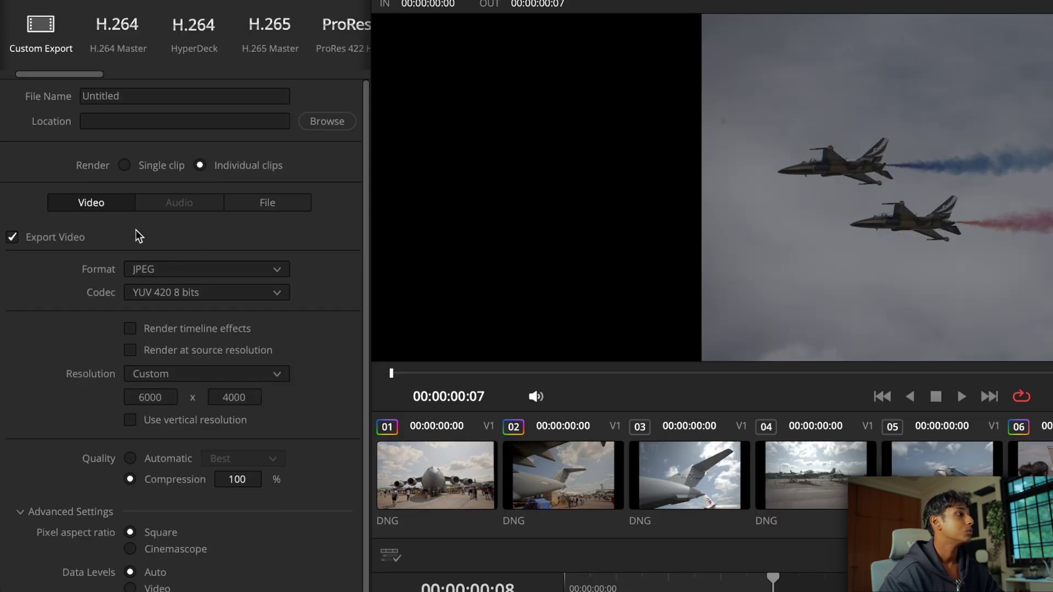
{"action": "left_click", "coordinate": [241, 205]}
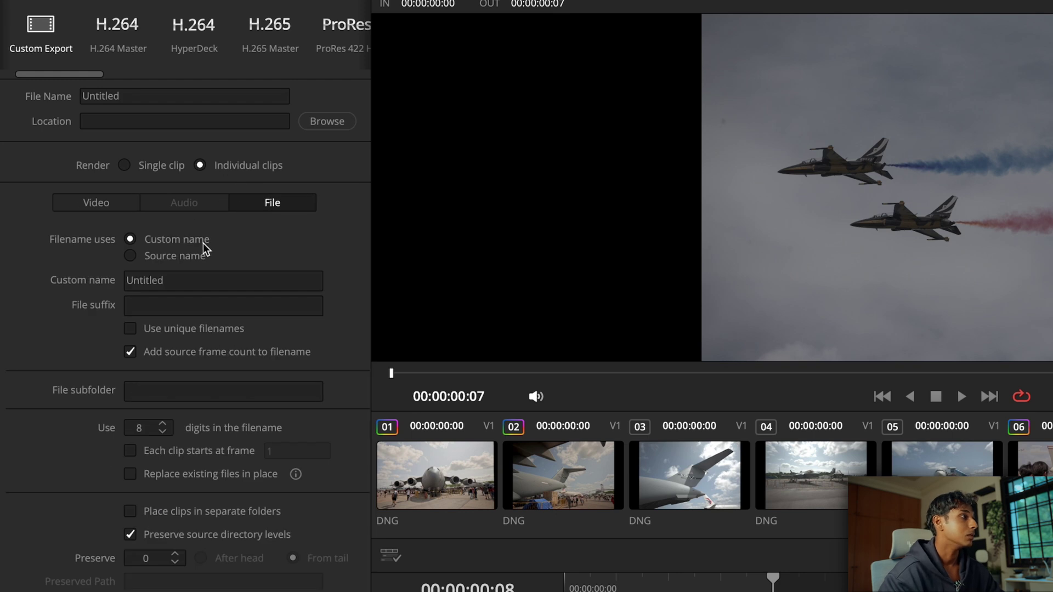
{"action": "left_click", "coordinate": [142, 258]}
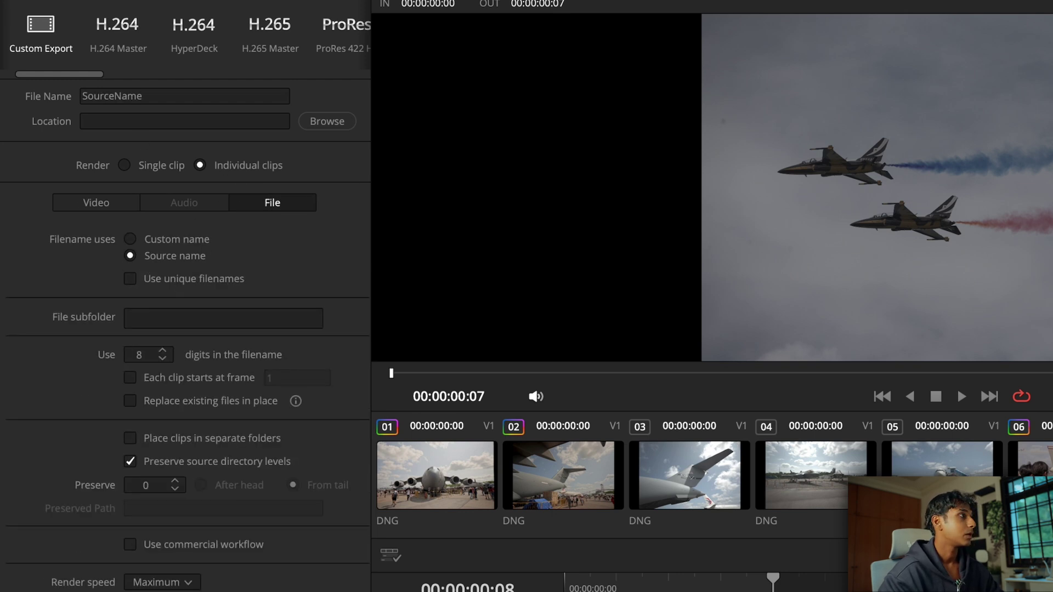
{"action": "left_click", "coordinate": [327, 121]}
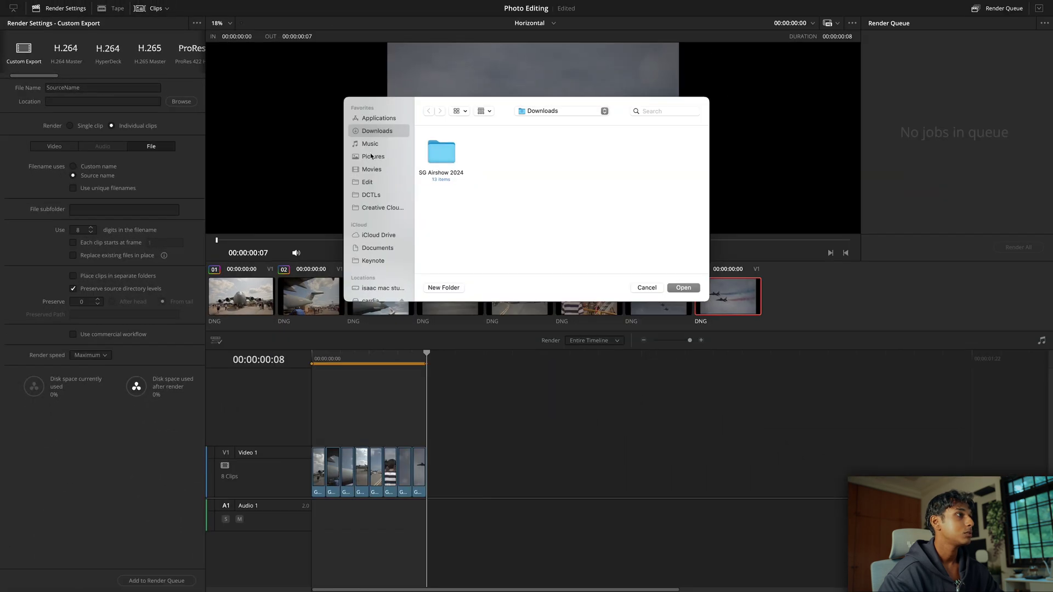
{"action": "key", "text": "Return"}
Render the queued job, then preview the first exported JPEG in Downloads' icon view.
{"action": "left_click", "coordinate": [157, 580]}
{"action": "left_click", "coordinate": [1018, 246]}
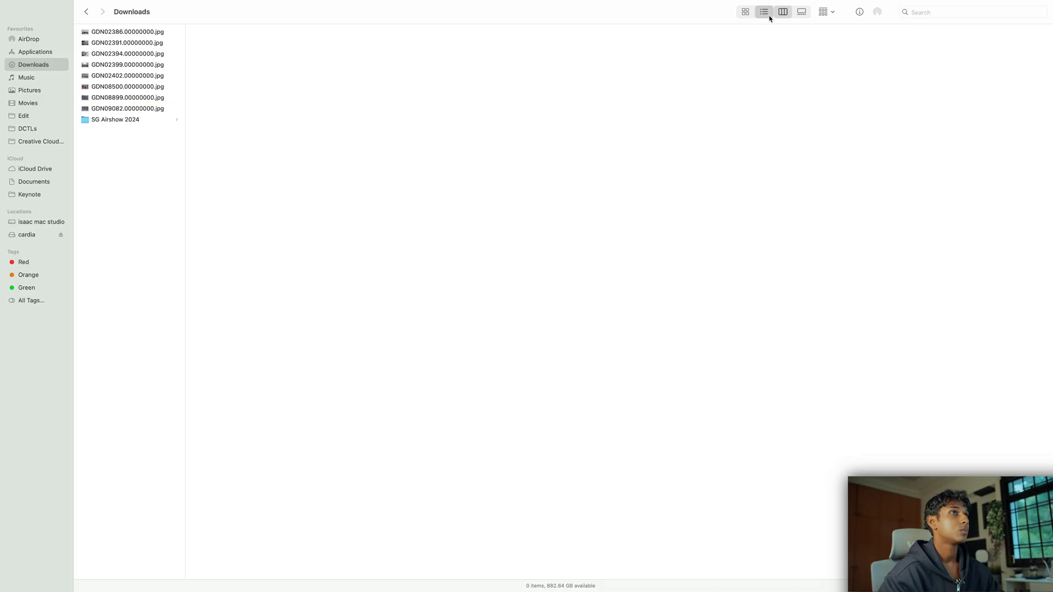
{"action": "left_click", "coordinate": [745, 11]}
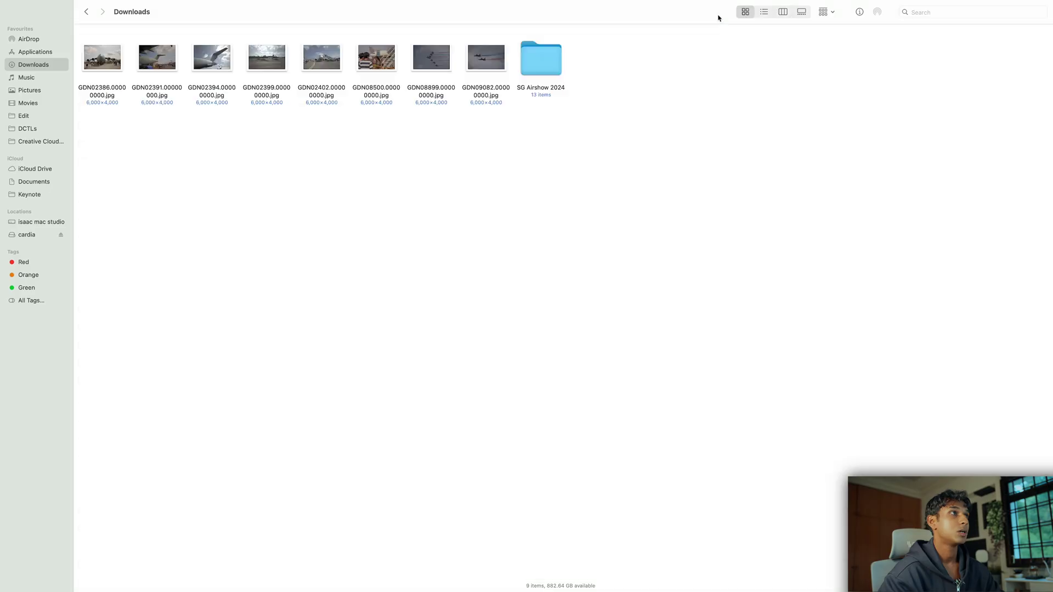
{"action": "left_click", "coordinate": [91, 56]}
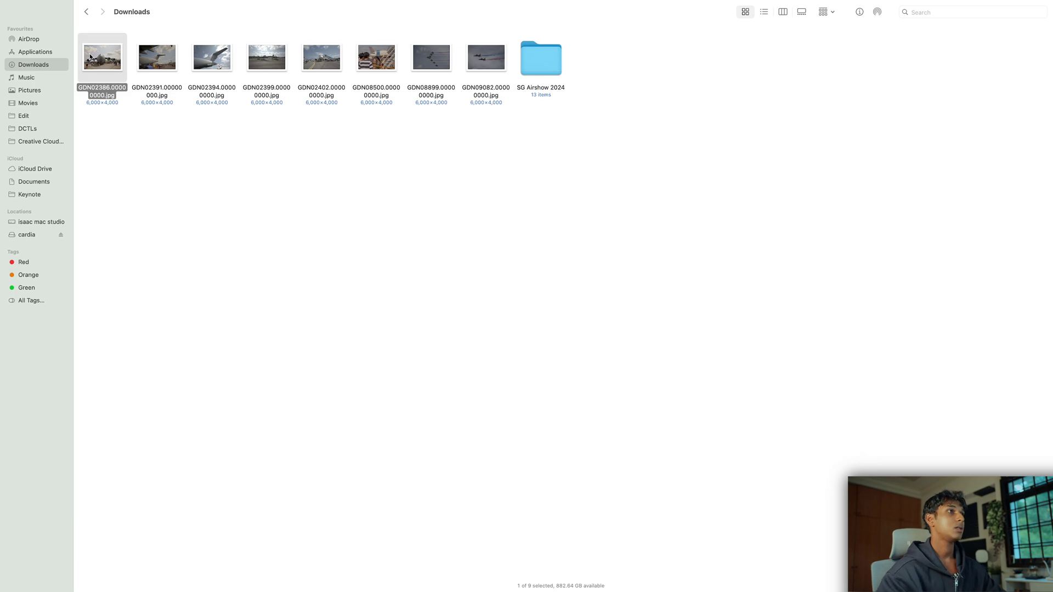
{"action": "key", "text": "space"}
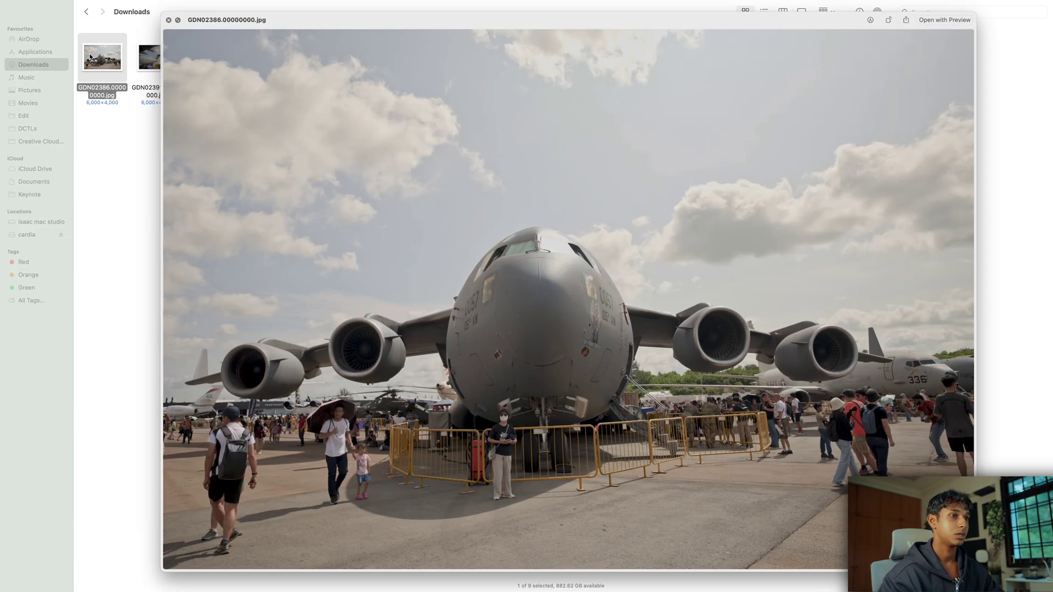